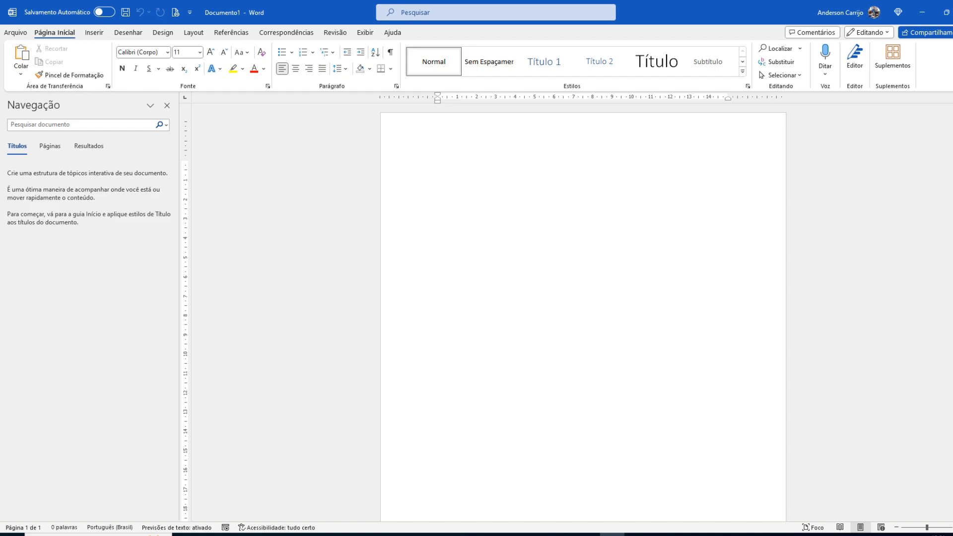
Step: From the desktop, find WORD with the system search, launch it and create a blank document
key(super+d)
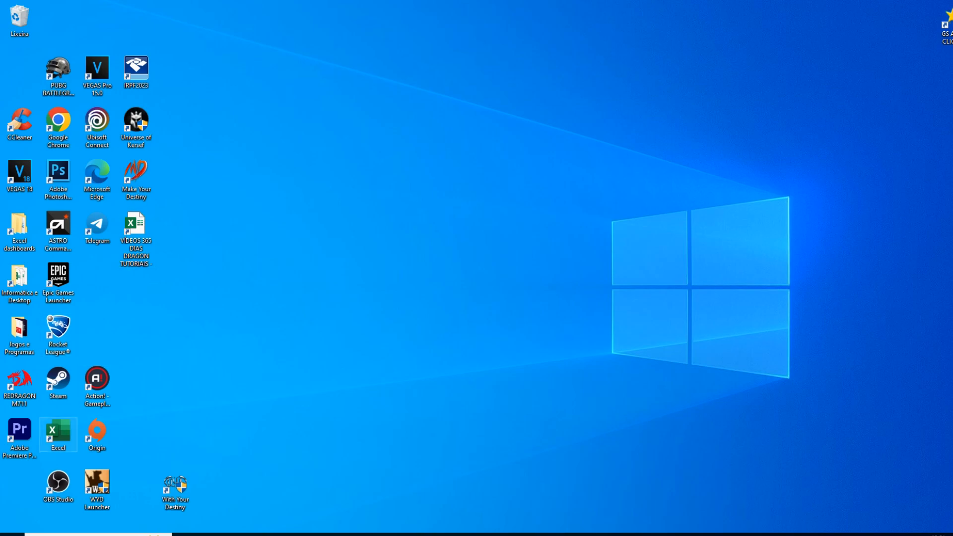
drag(58, 431, 370, 123)
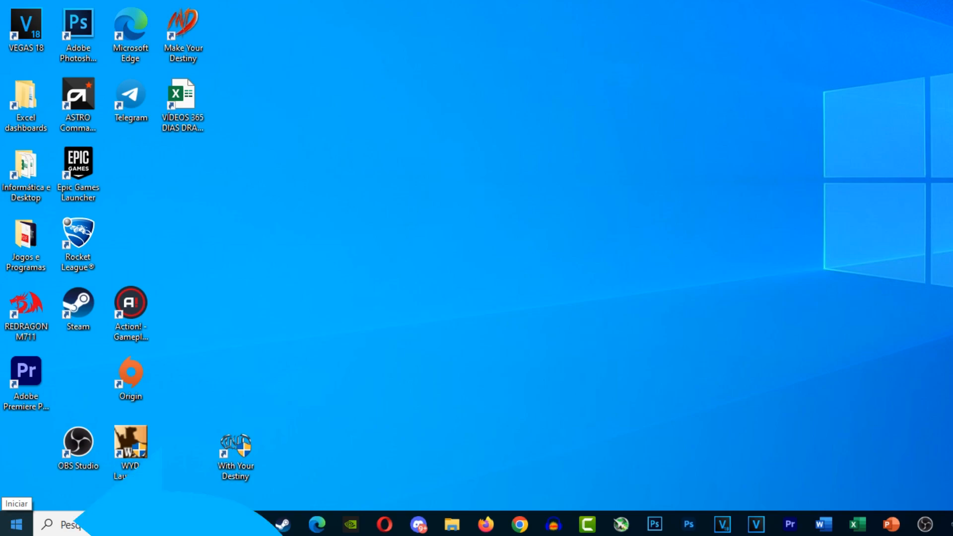
click(17, 524)
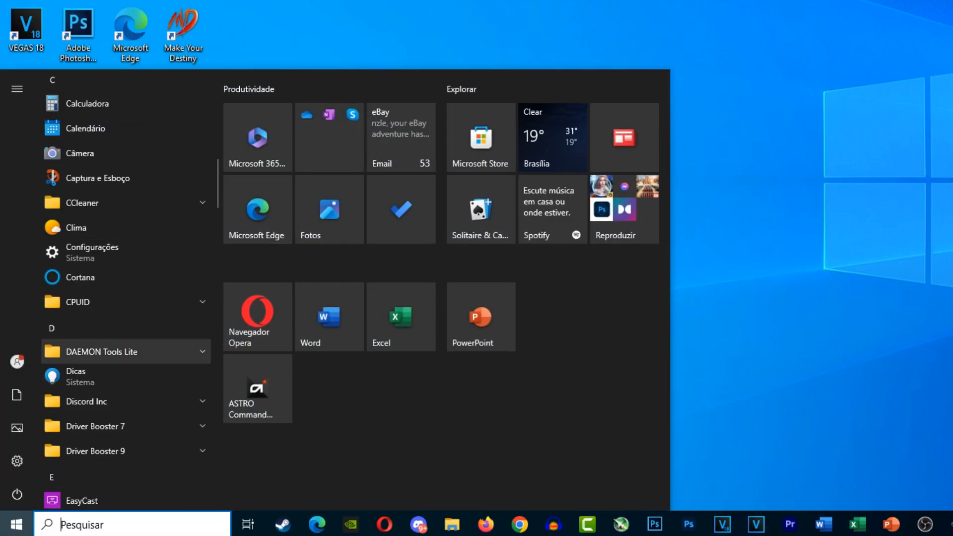
scroll(124, 298, down, 5)
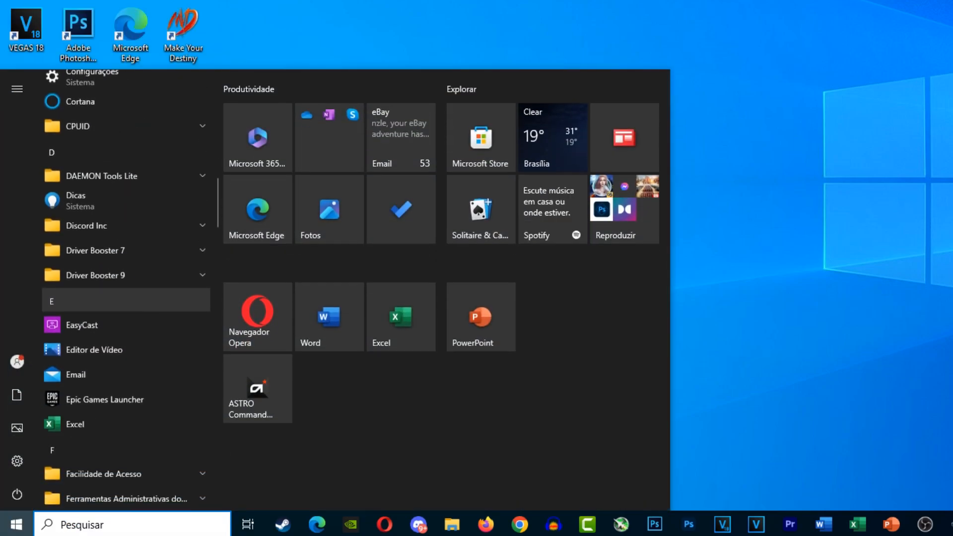
scroll(124, 297, down, 10)
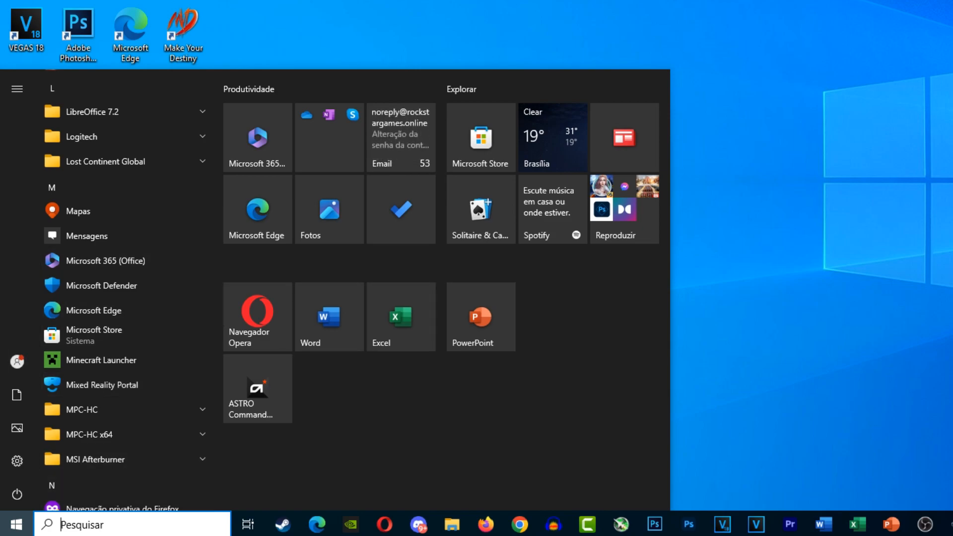
text(WORD)
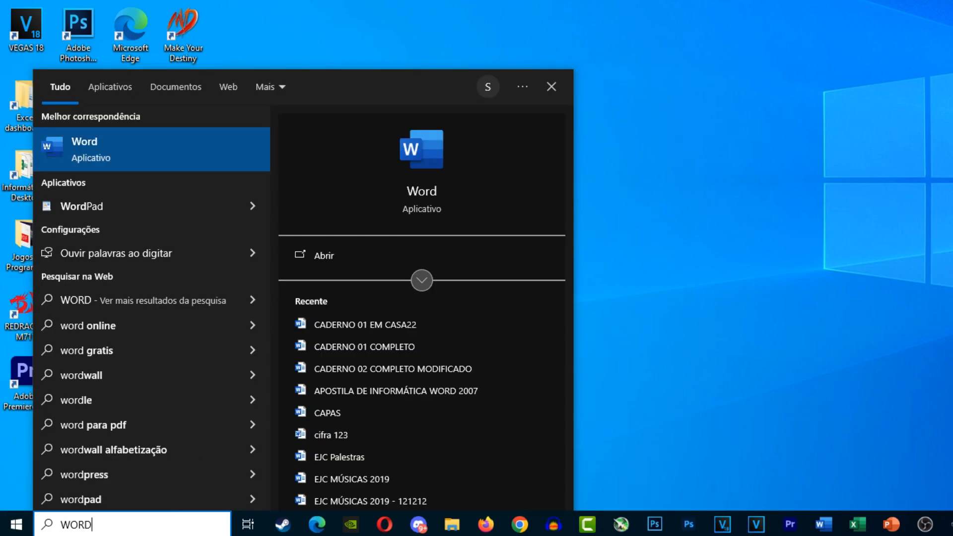
key(Return)
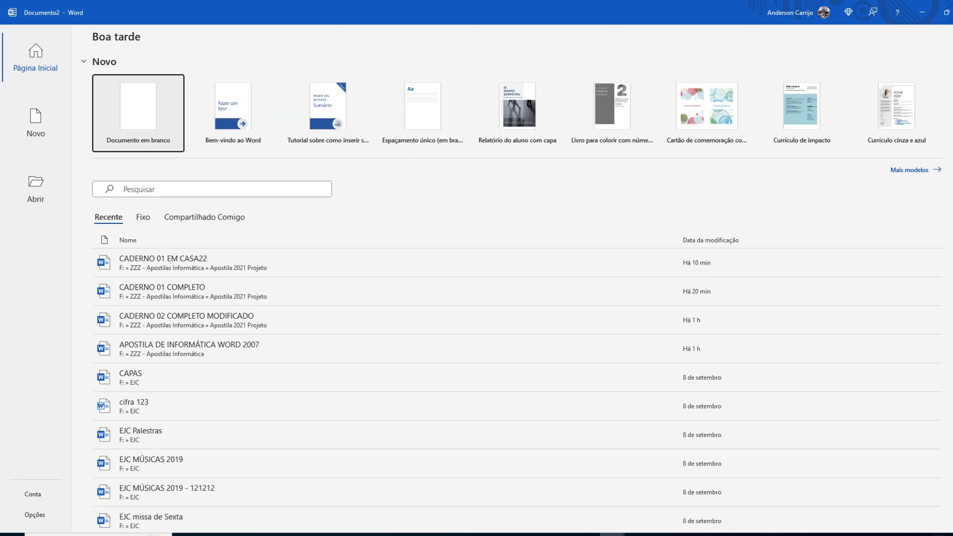
click(138, 113)
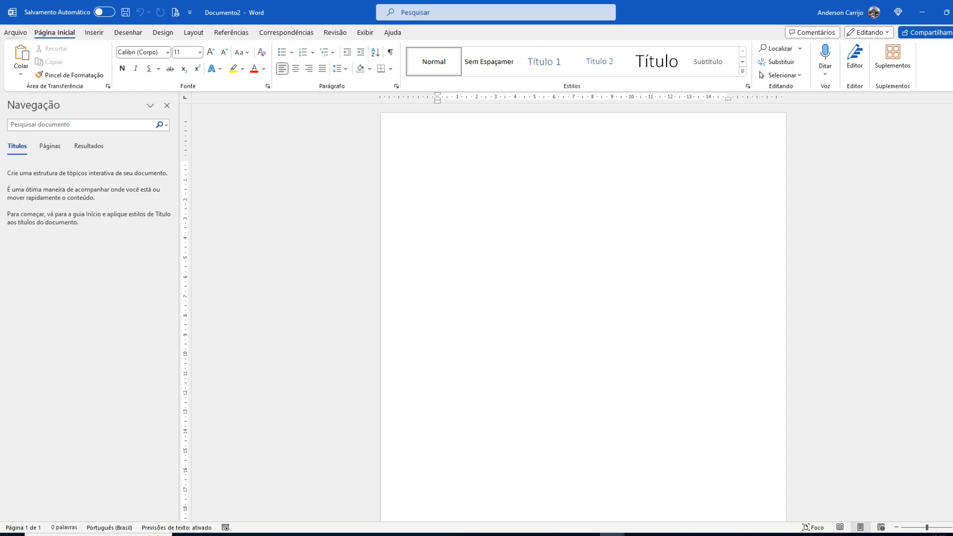
Step: Go to the options for opening an existing document and browse the computer for a file
click(15, 32)
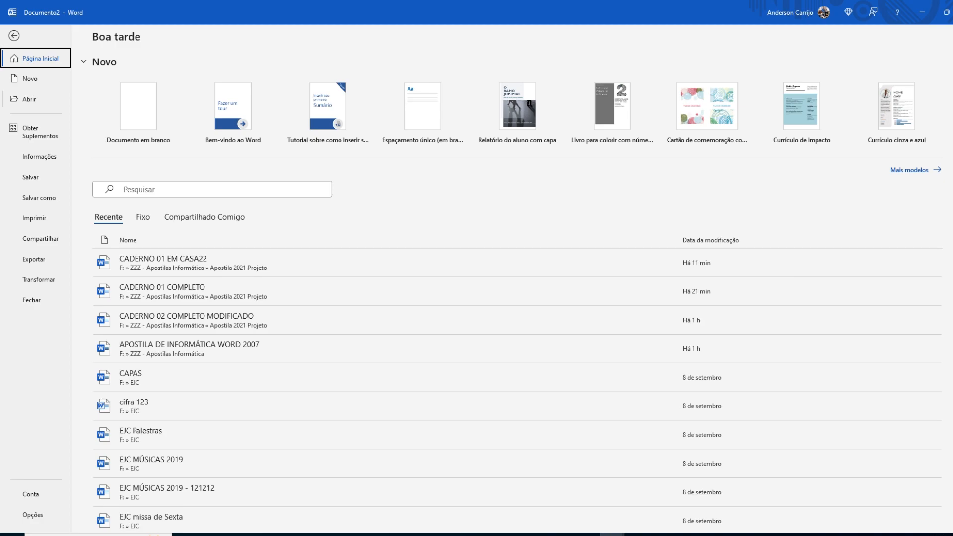
click(29, 99)
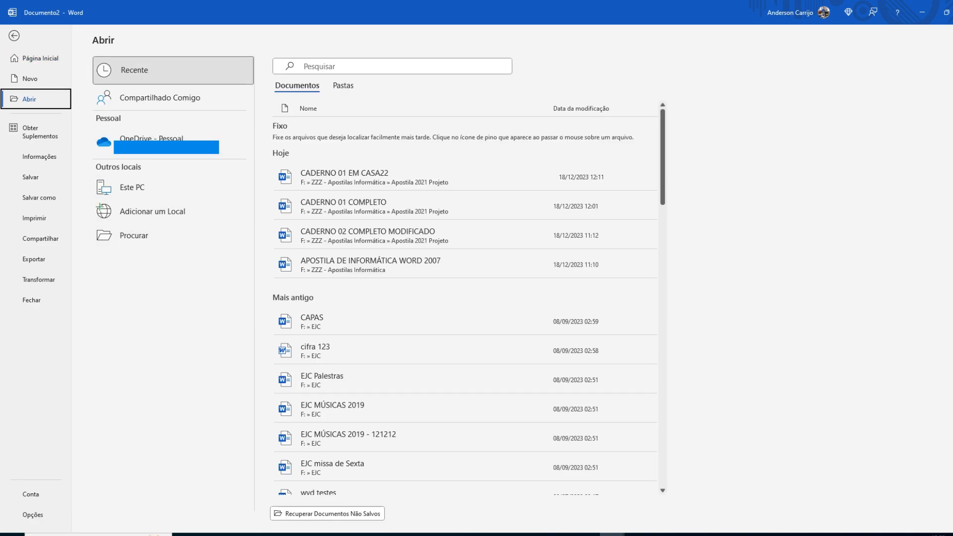
click(134, 236)
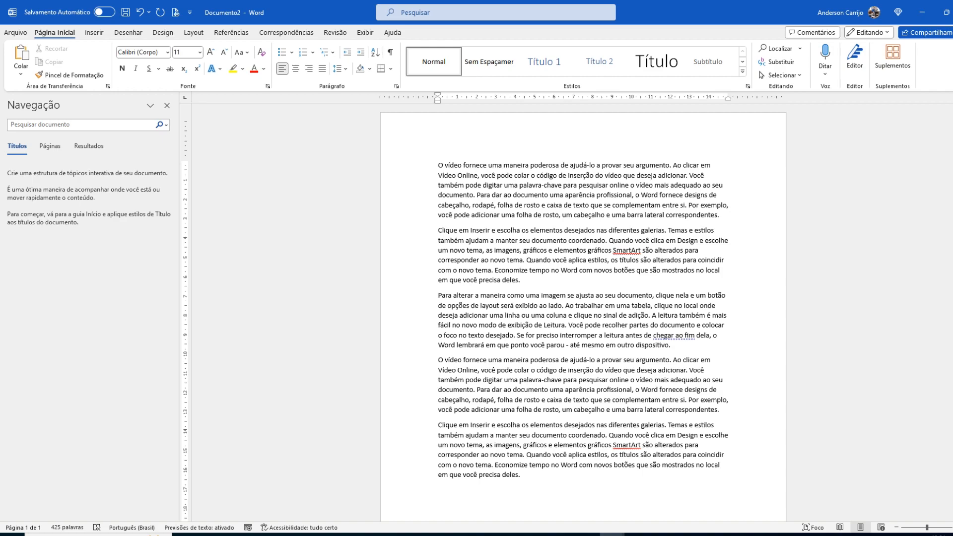
Step: Save the document to the Área de Trabalho folder as a Word document named TESTE
click(15, 33)
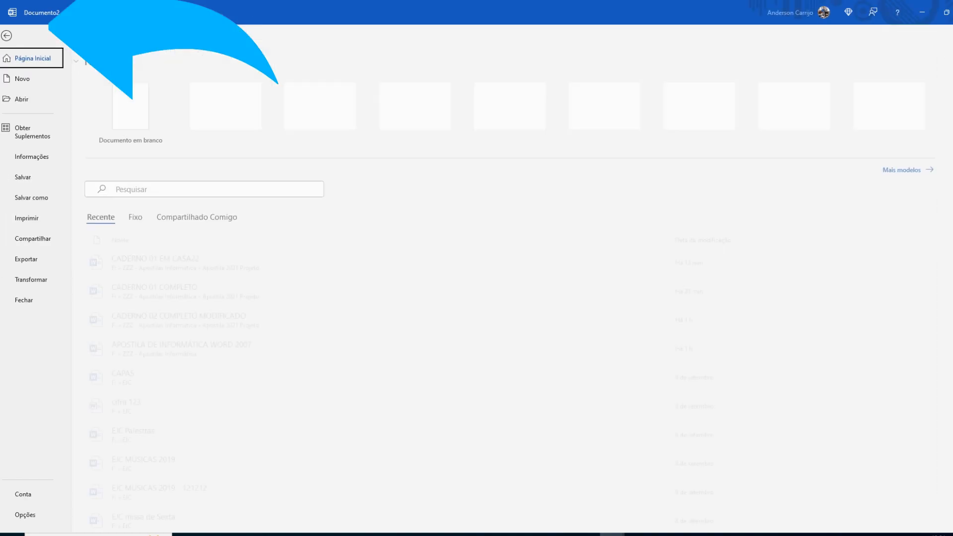
click(39, 198)
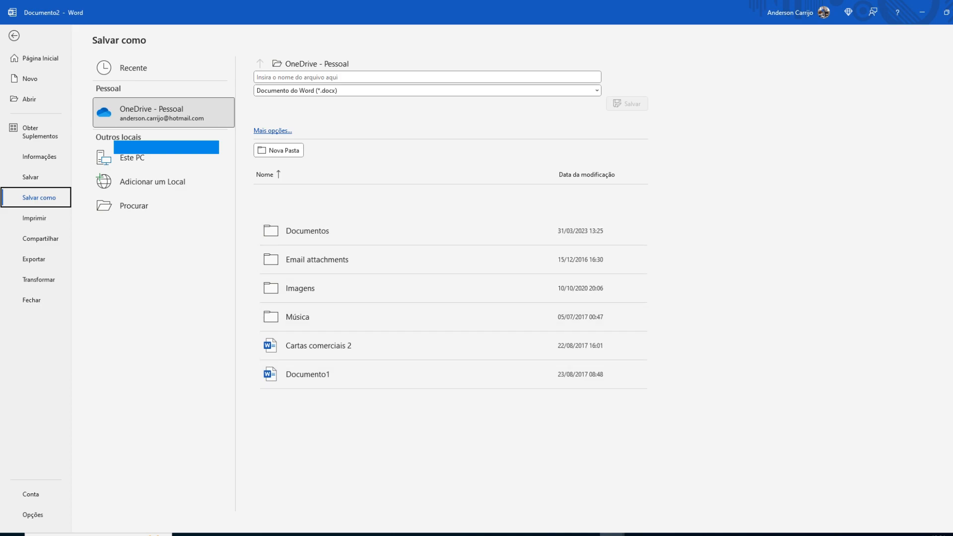
click(134, 205)
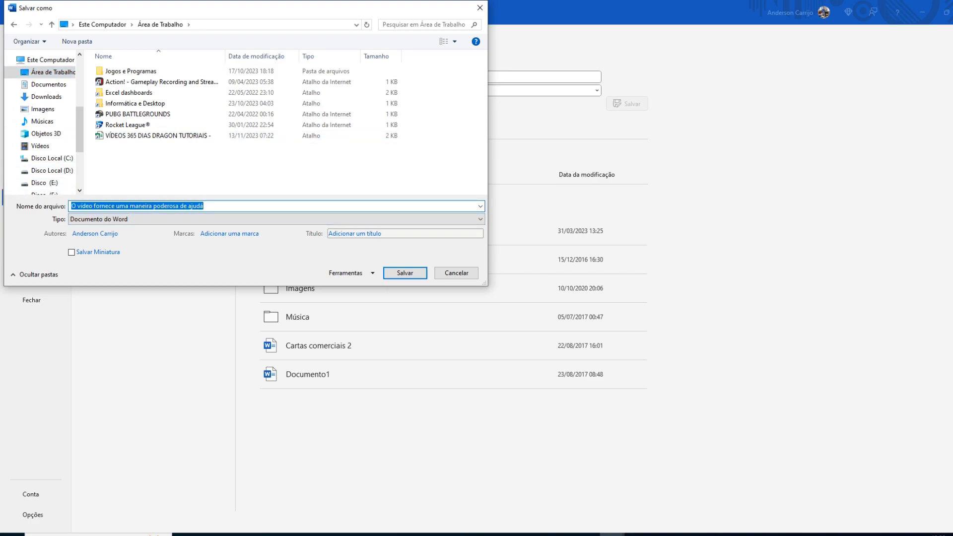
text(TESTE)
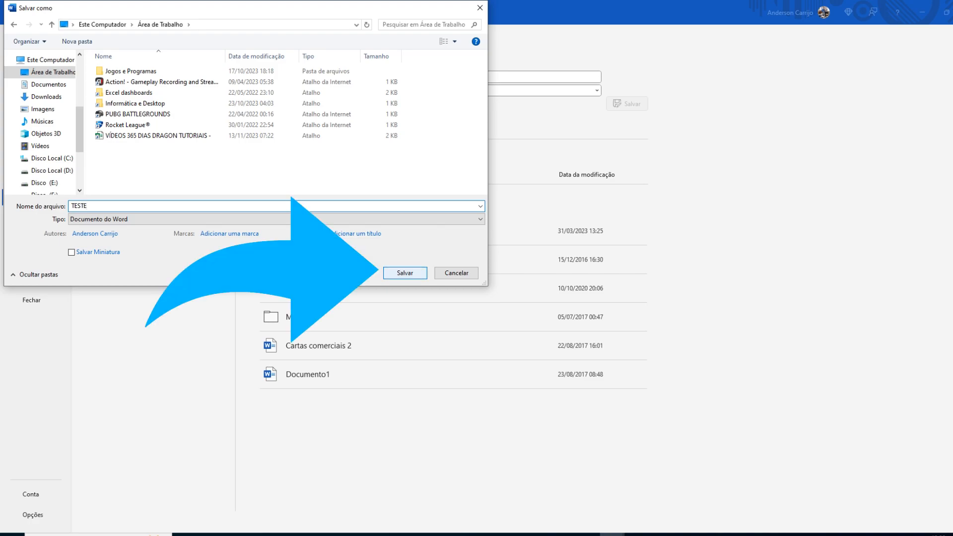
key(Return)
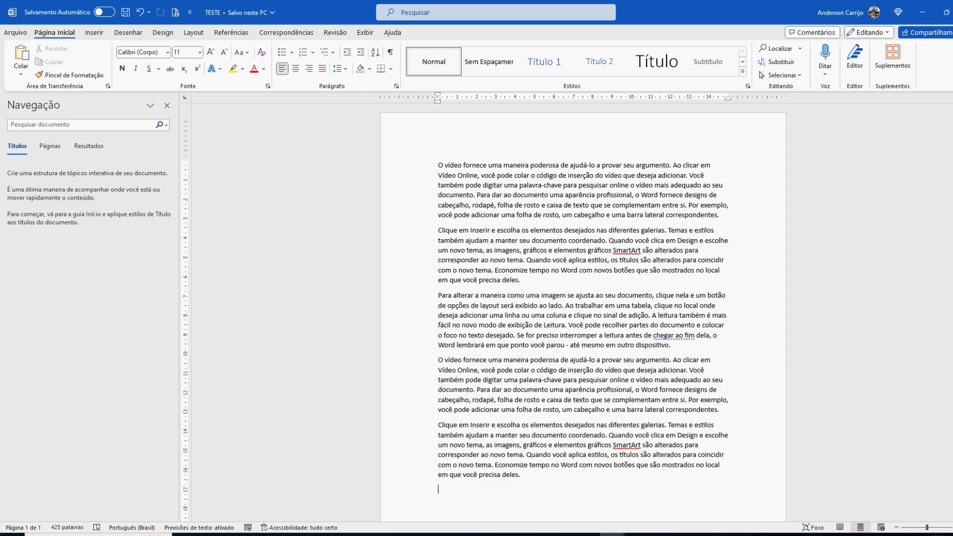
Step: Undo the last edit and add the line TÍTULO above the first paragraph
key(ctrl+z)
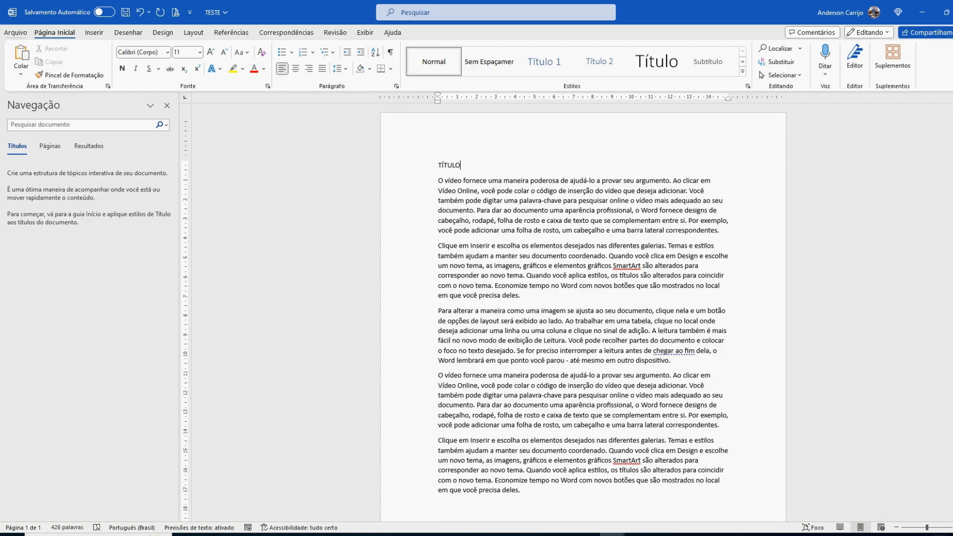
click(16, 33)
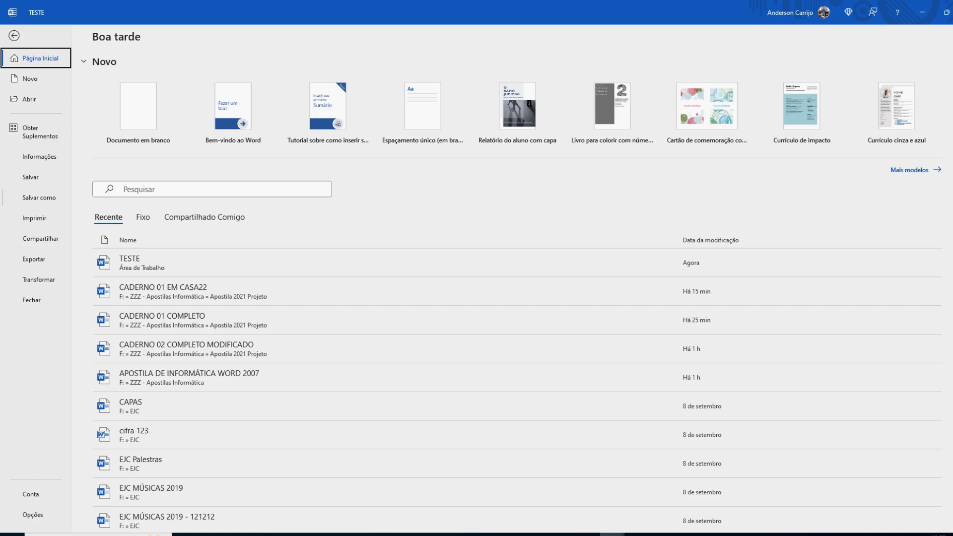
key(Escape)
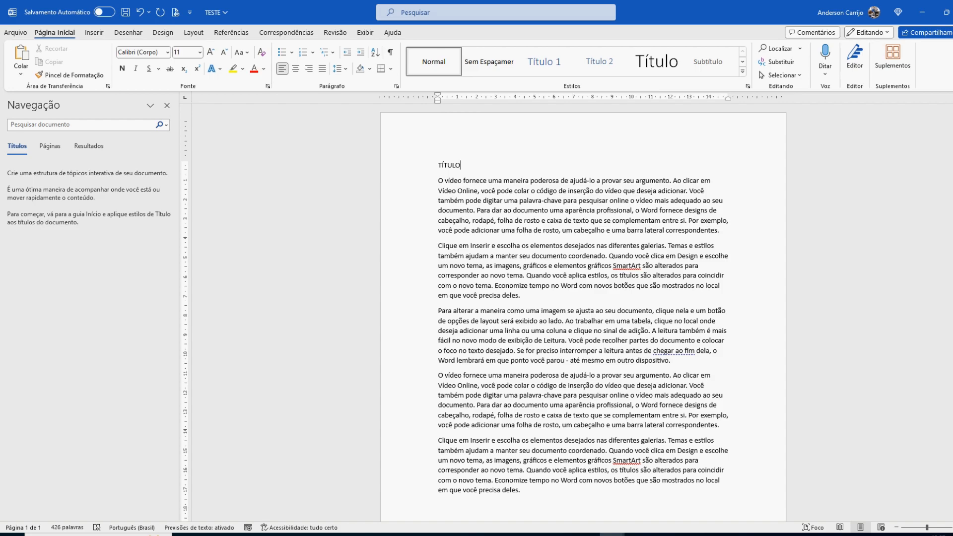
click(15, 32)
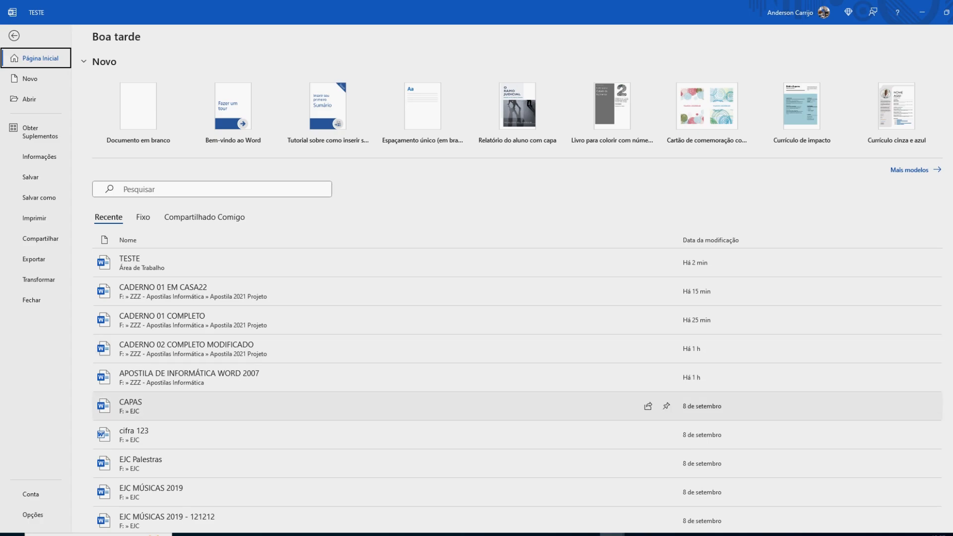
key(Escape)
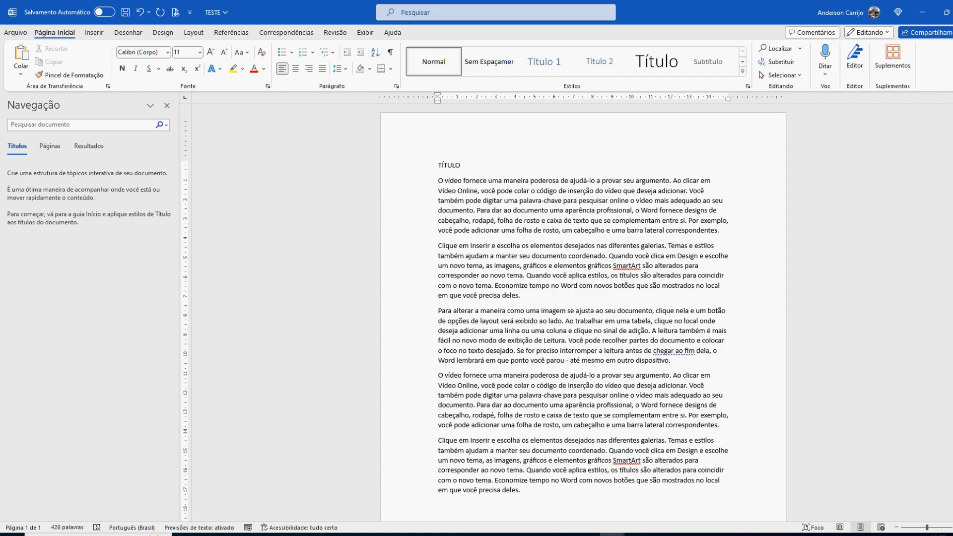
Step: Select the whole text from the TÍTULO line down, clear the selection, and select the first two body paragraphs
drag(431, 165, 431, 310)
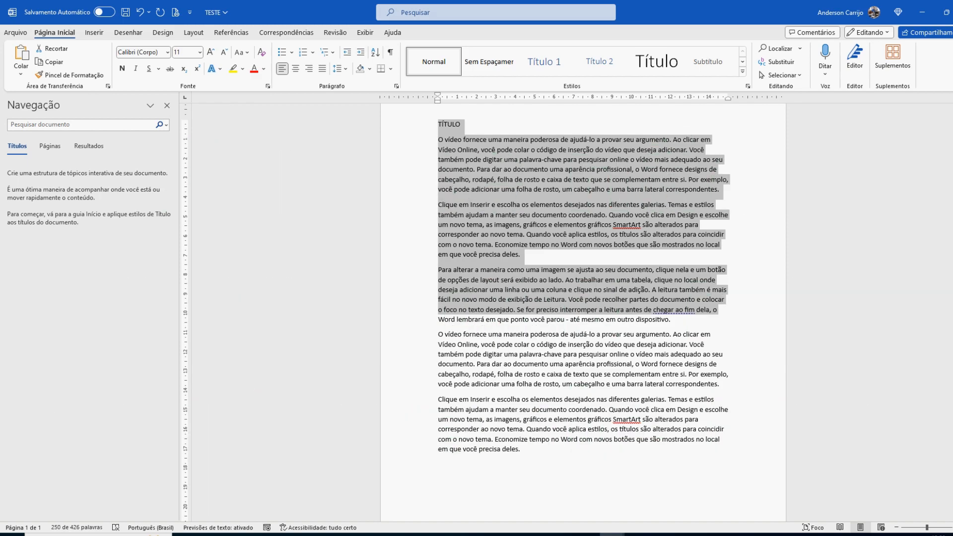
click(431, 124)
drag(431, 124, 431, 449)
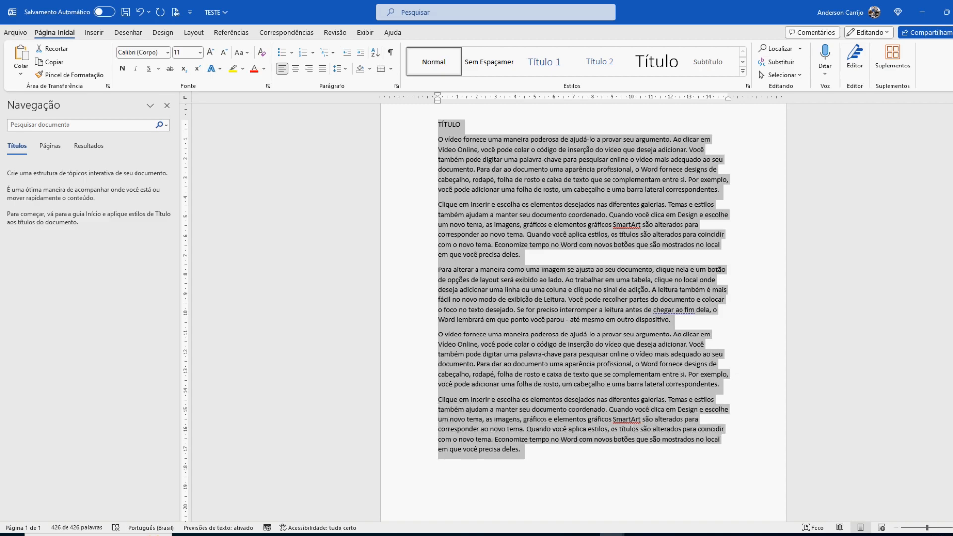
click(407, 124)
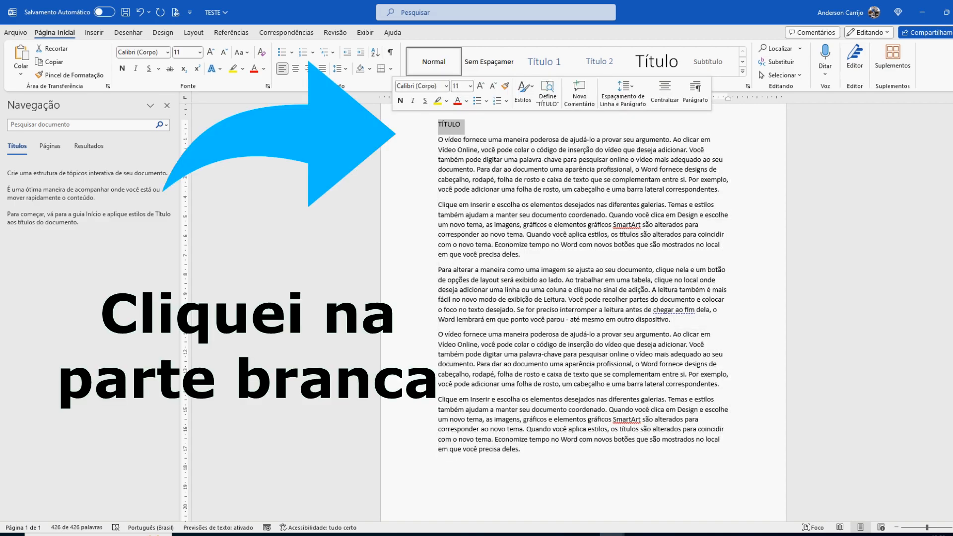
drag(407, 125, 407, 466)
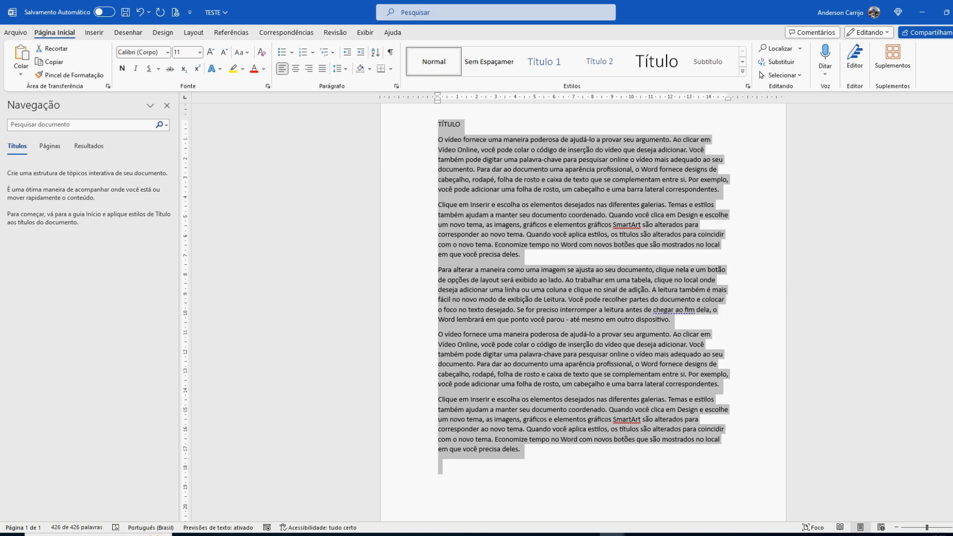
click(504, 170)
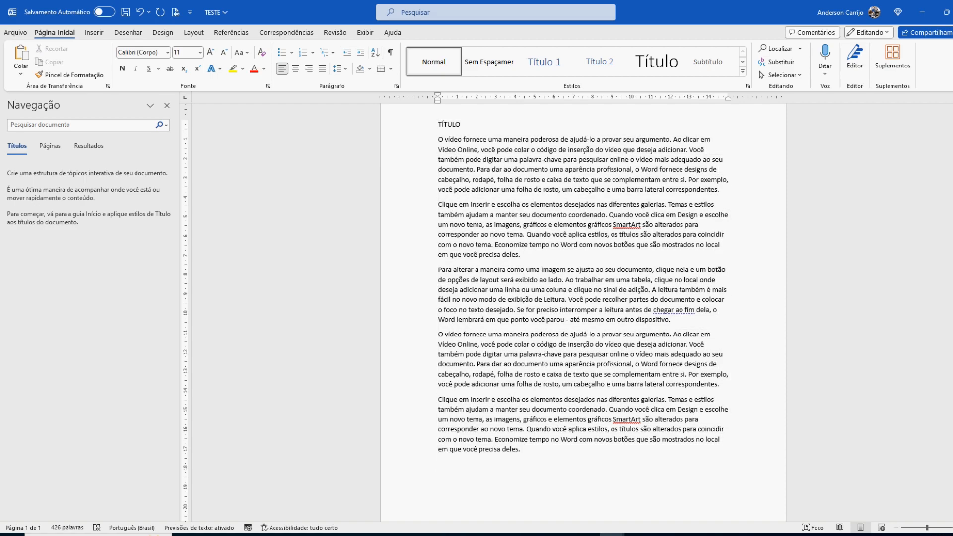
drag(444, 140, 519, 255)
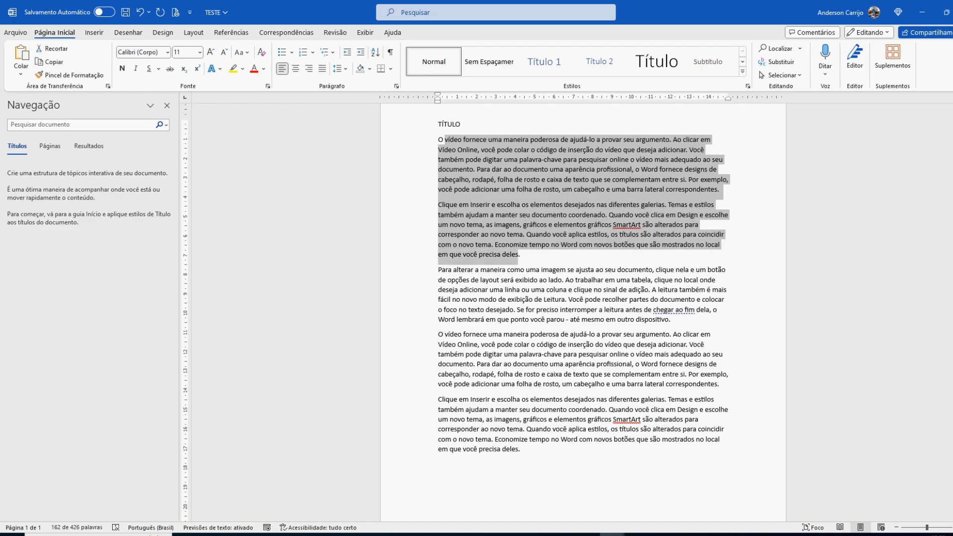
Step: Format the TÍTULO line as bold, italic and underlined, and deselect it
click(461, 124)
double_click(461, 124)
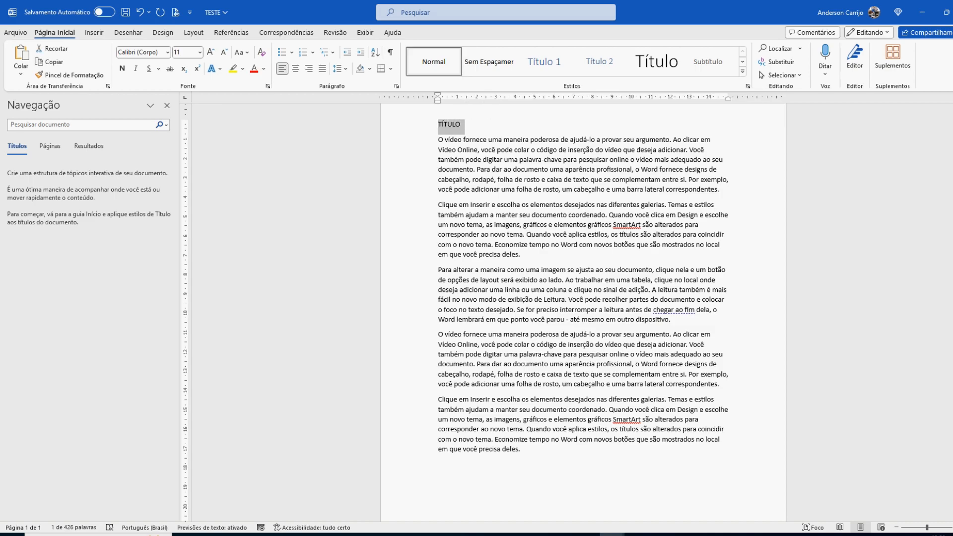
scroll(584, 313, up, 2)
scroll(584, 313, up, 7)
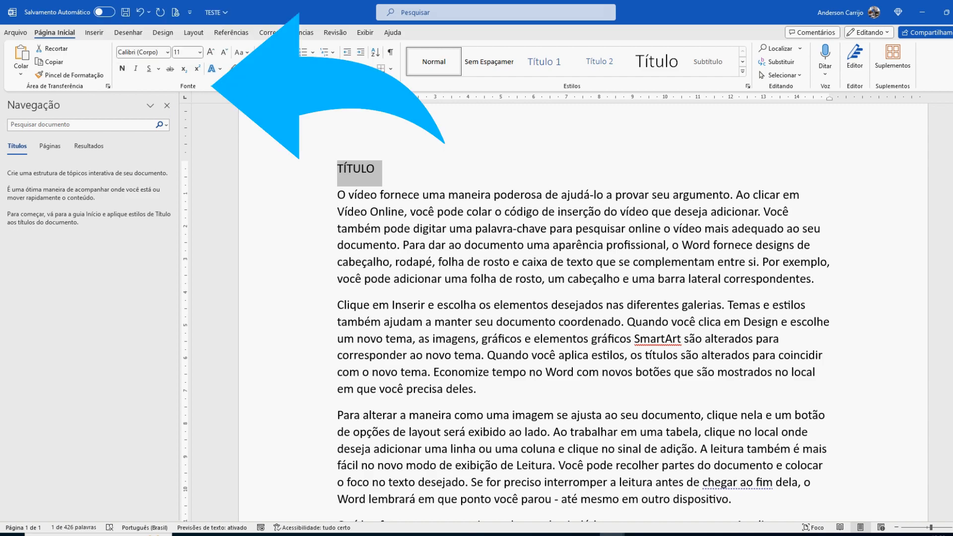
click(122, 69)
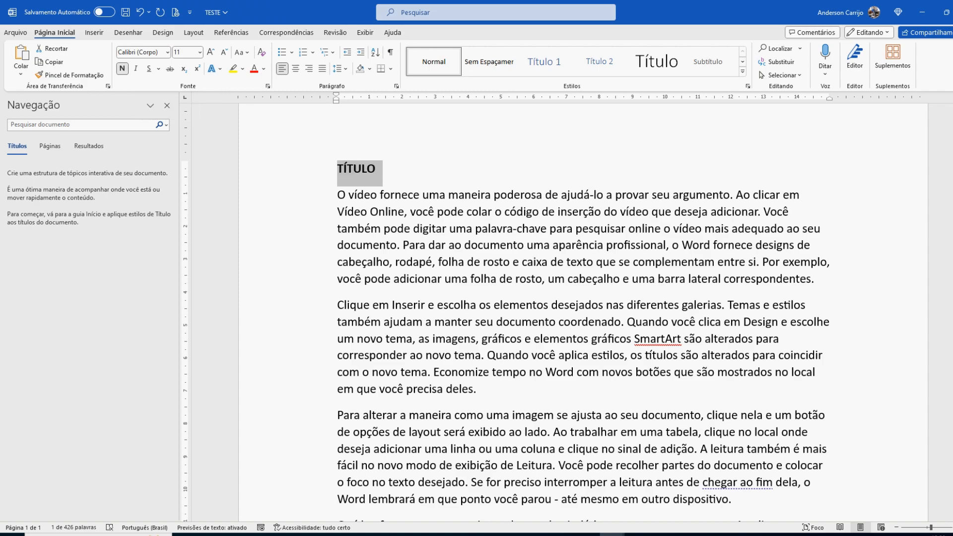
key(ctrl+n)
click(122, 68)
click(136, 68)
click(149, 69)
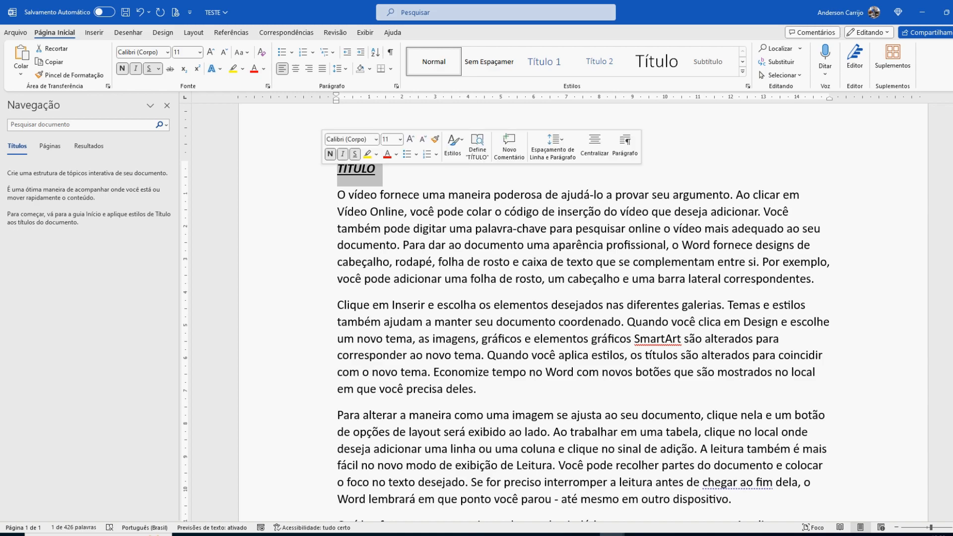
click(377, 169)
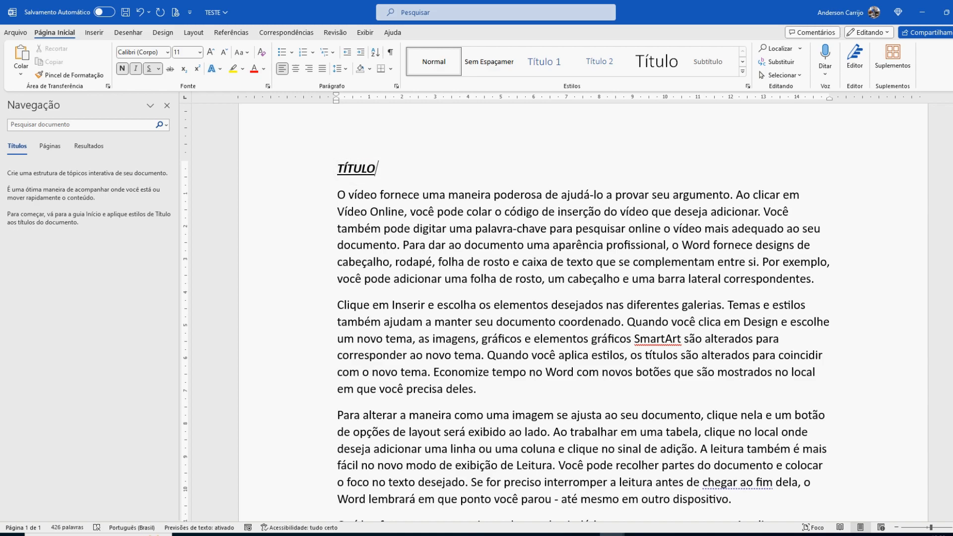
Step: Turn on bold, italic and underline at the start of the first body paragraph
click(321, 195)
click(358, 195)
click(337, 195)
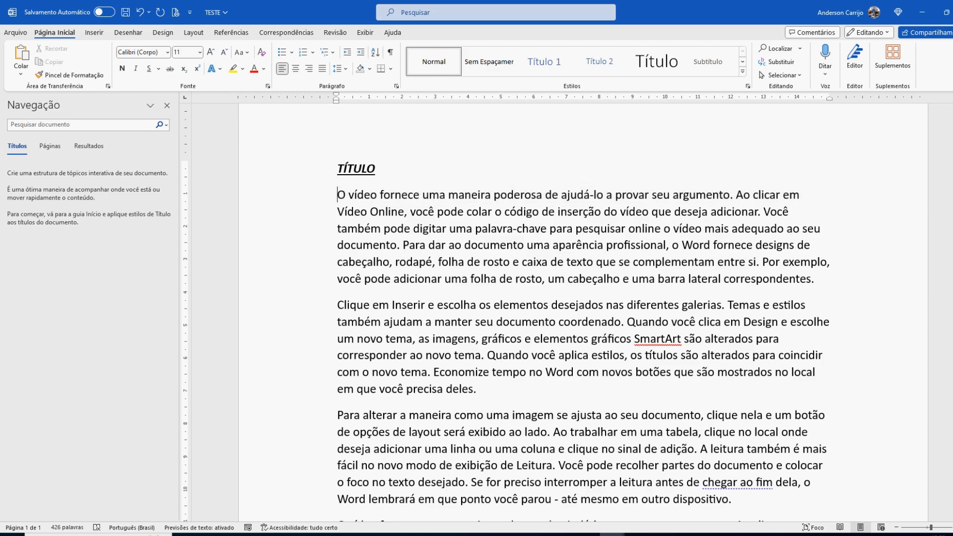
key(ctrl+n)
key(ctrl+i)
key(ctrl+s)
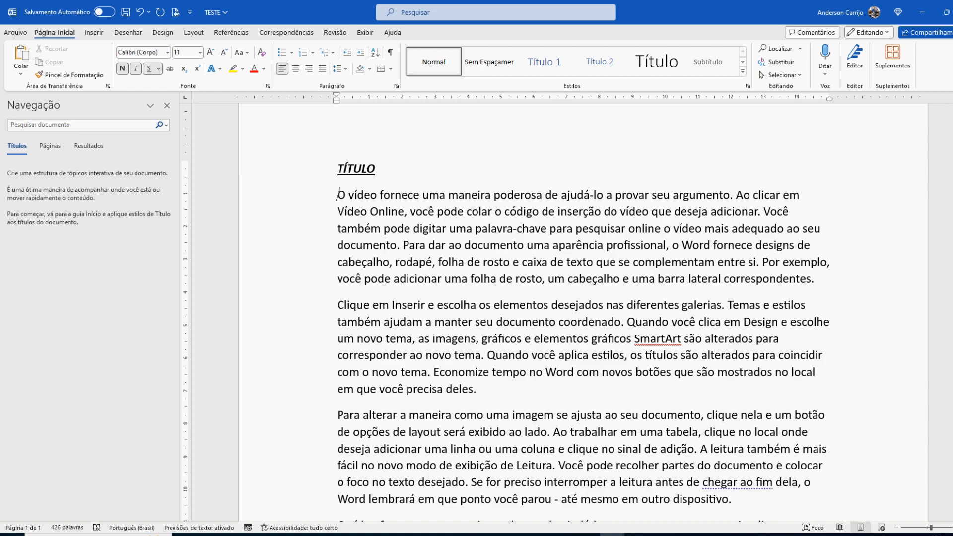
Step: Select the whole first body paragraph below the title and make it bold
key(shift+Down)
key(shift+Down)
key(shift+Down)
key(shift+Down)
key(shift+Down)
key(shift+Down)
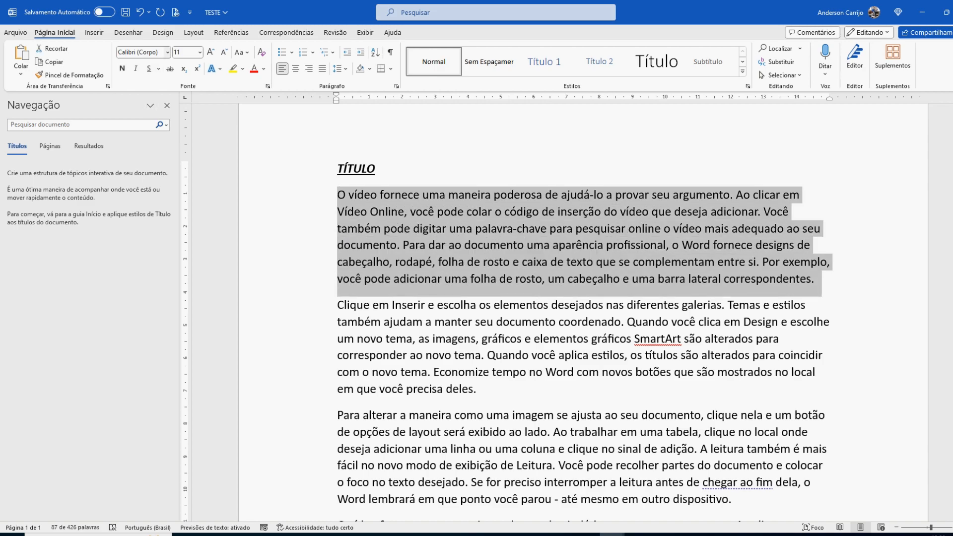
key(ctrl+n)
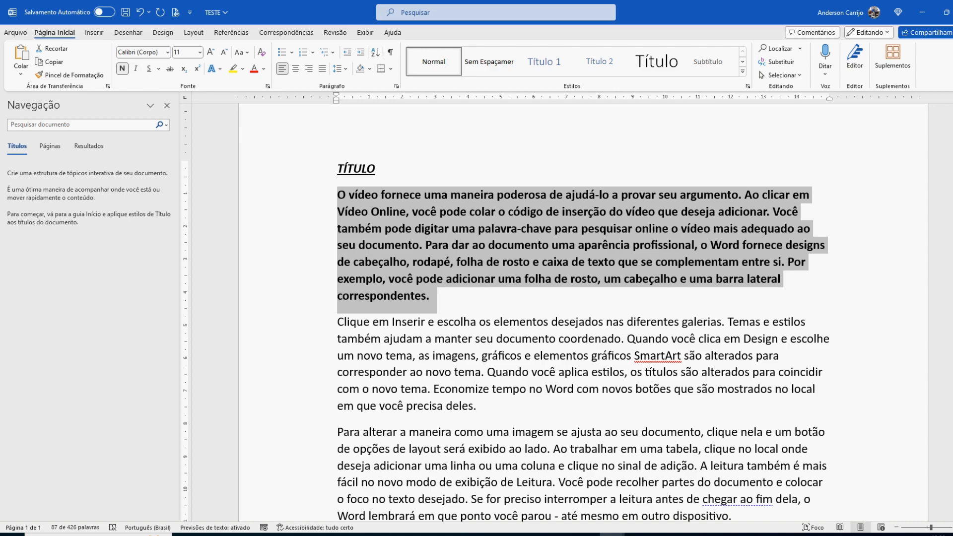
Step: Remove the bold from the first body paragraph and centre the TÍTULO line
key(ctrl+n)
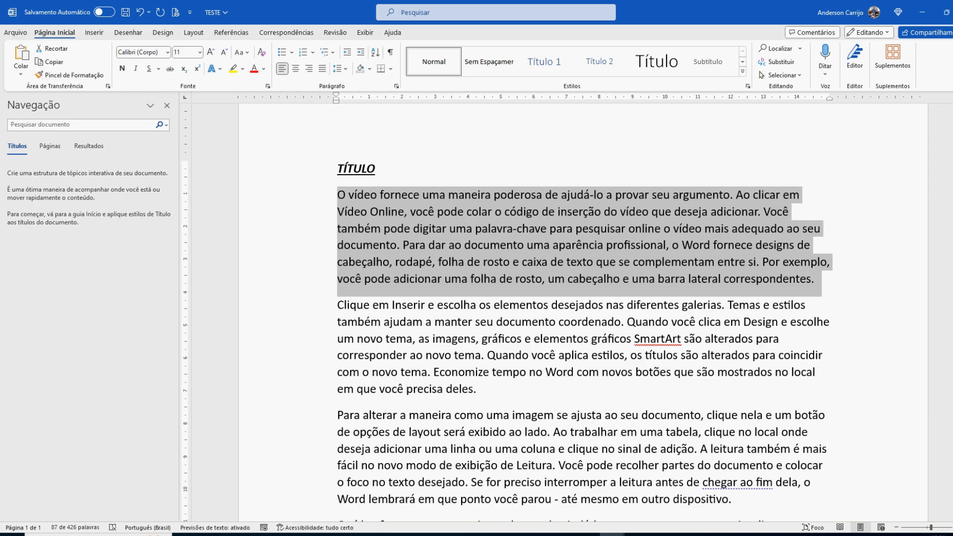
click(303, 170)
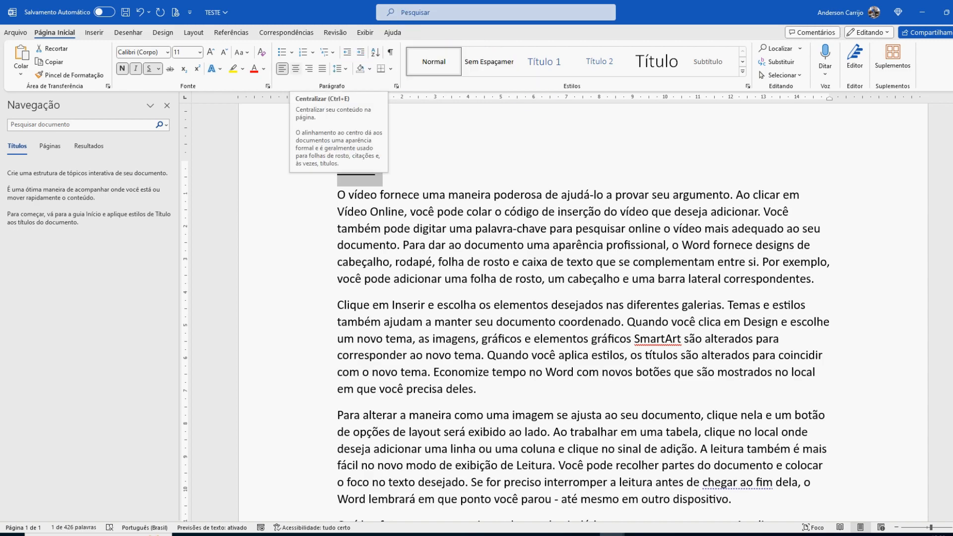
click(296, 68)
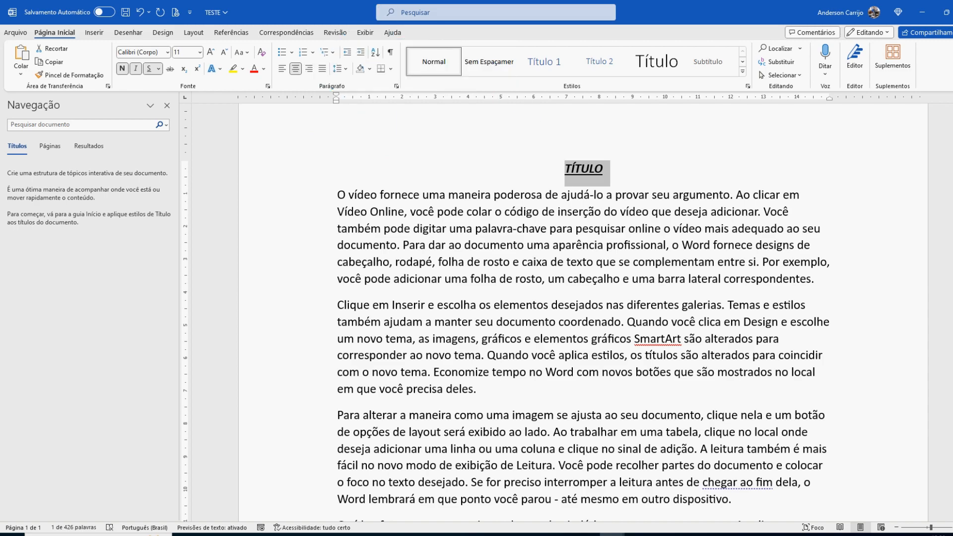
Step: Centre the first body paragraph and right-align the second one, which begins "Clique em Inserir"
drag(337, 195, 821, 285)
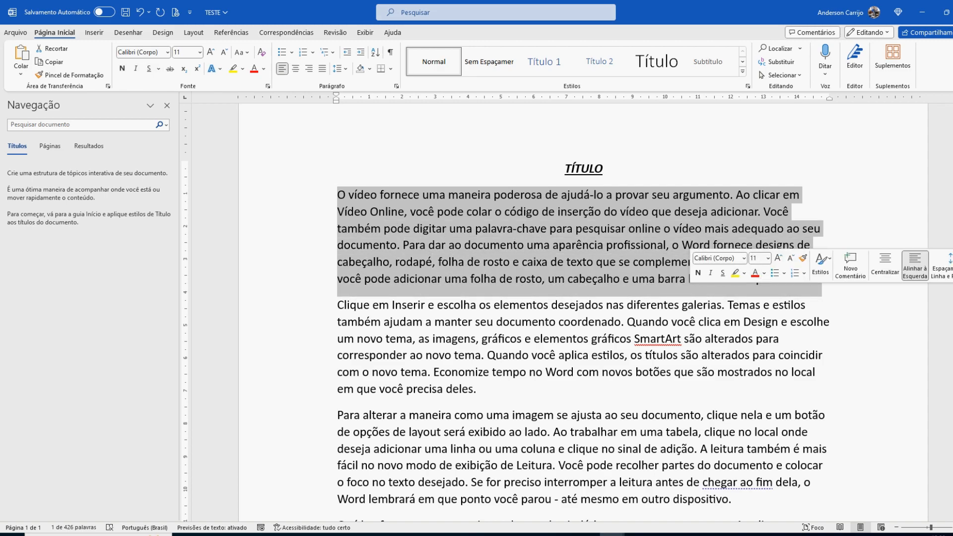
key(ctrl+e)
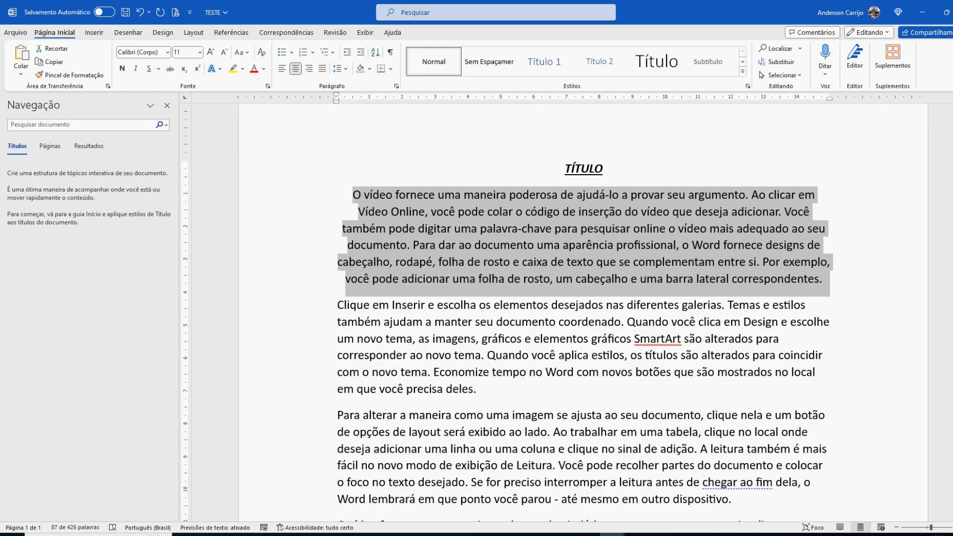
drag(338, 305, 486, 390)
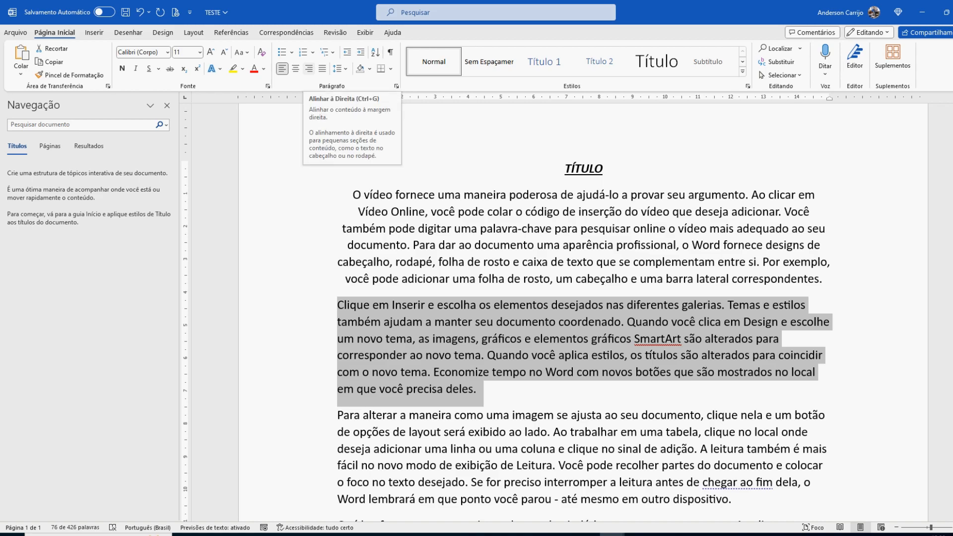
click(308, 68)
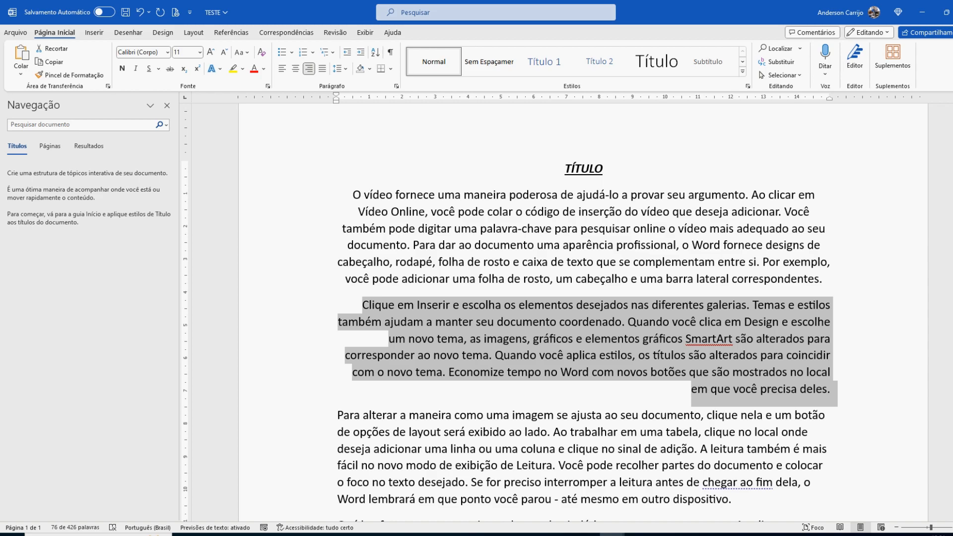
Step: Try justified alignment on the third body paragraph, and justify the fourth one, which begins "O vídeo fornece"
scroll(583, 310, down, 2)
drag(337, 333, 739, 420)
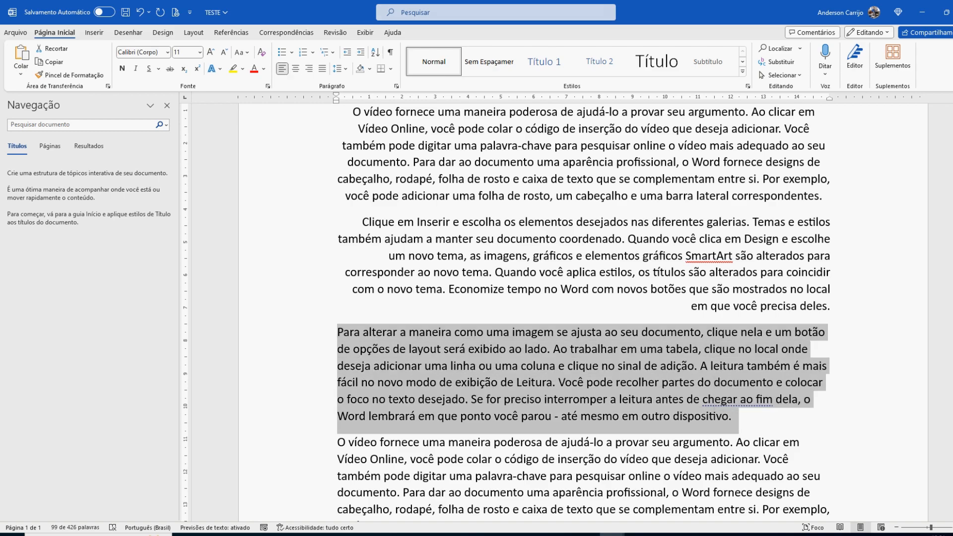
key(ctrl+j)
key(ctrl+j)
scroll(584, 313, down, 3)
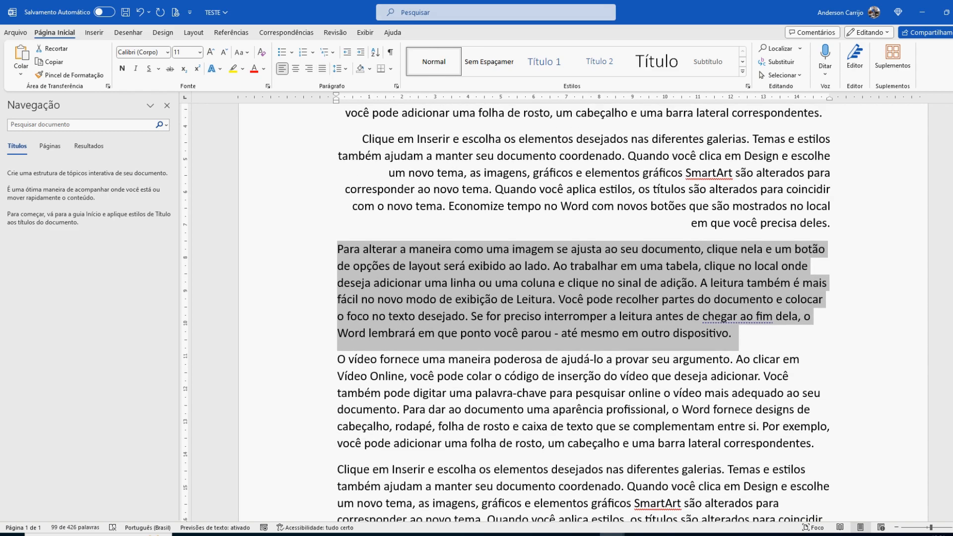
drag(337, 360, 820, 444)
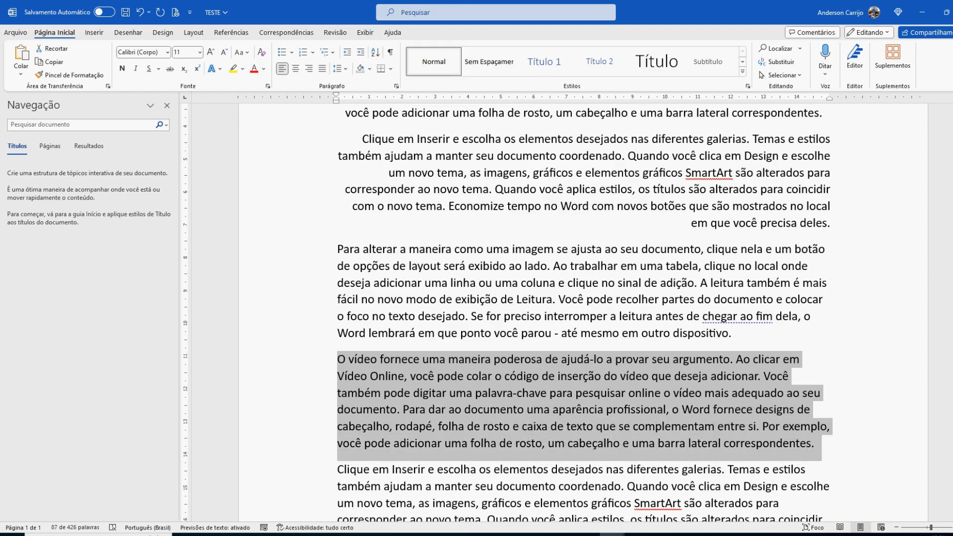
key(ctrl+j)
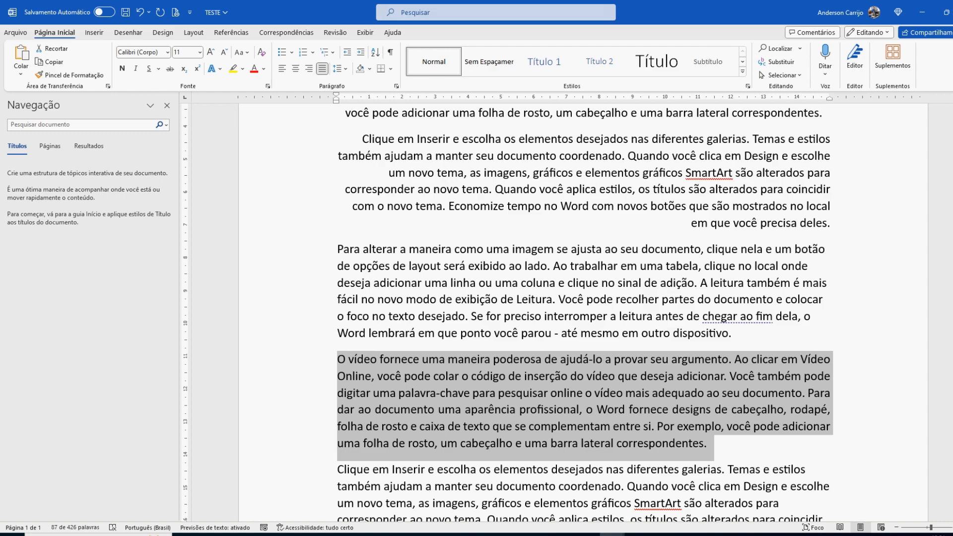
Step: Set the TÍTULO line's font to Arial Black and its size to 22
scroll(583, 308, up, 5)
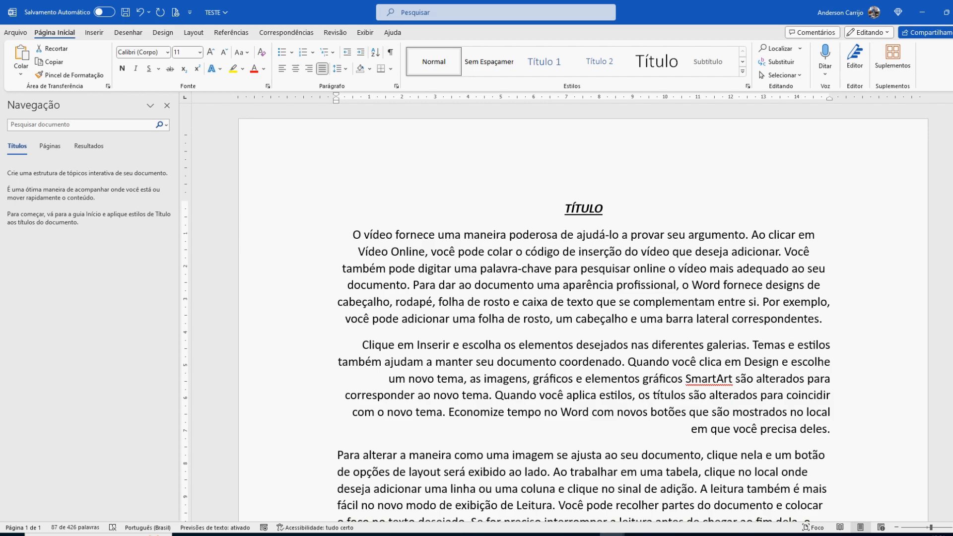
drag(564, 209, 610, 210)
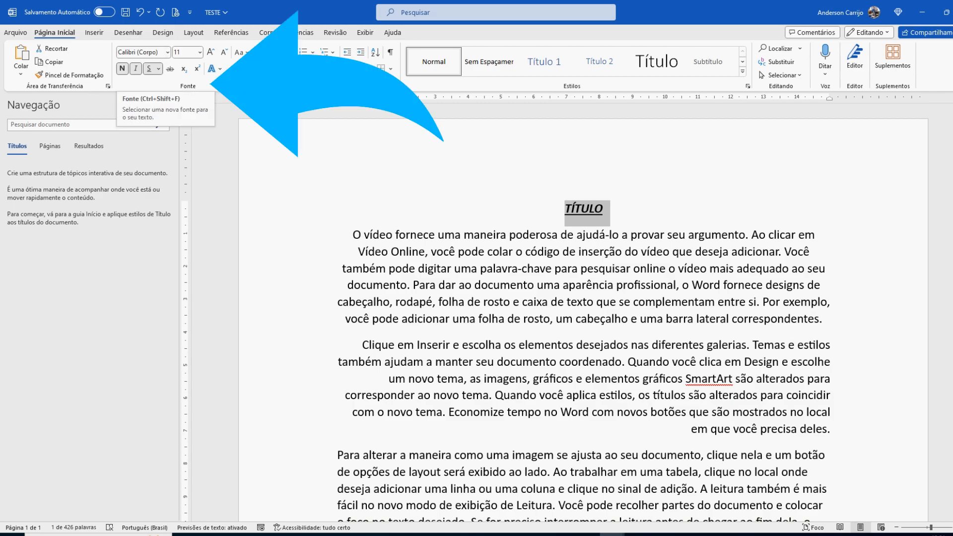
click(167, 52)
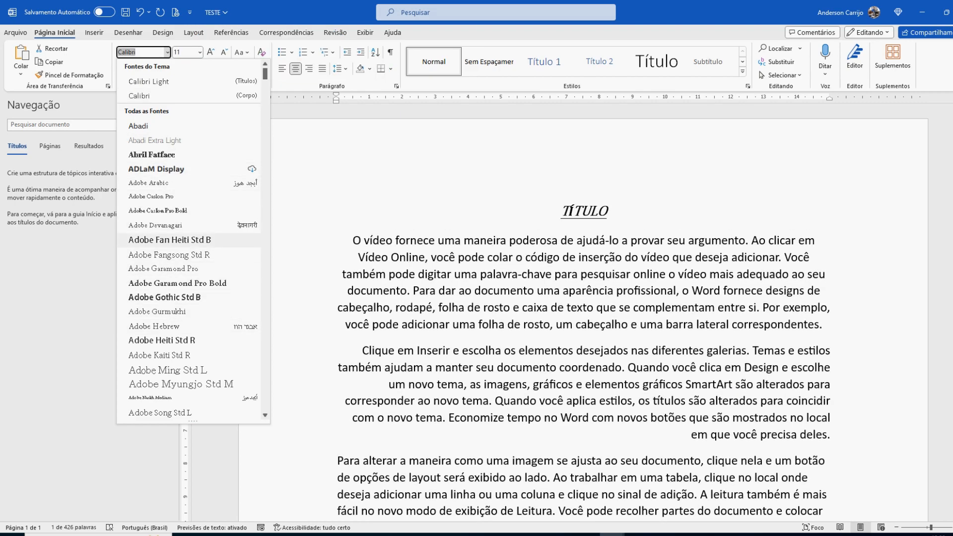
scroll(189, 298, down, 4)
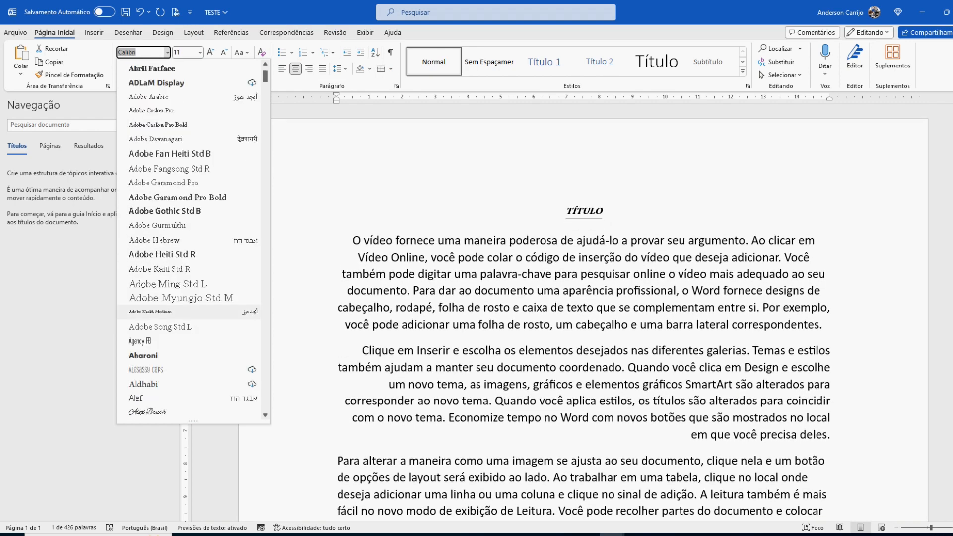
scroll(193, 244, down, 3)
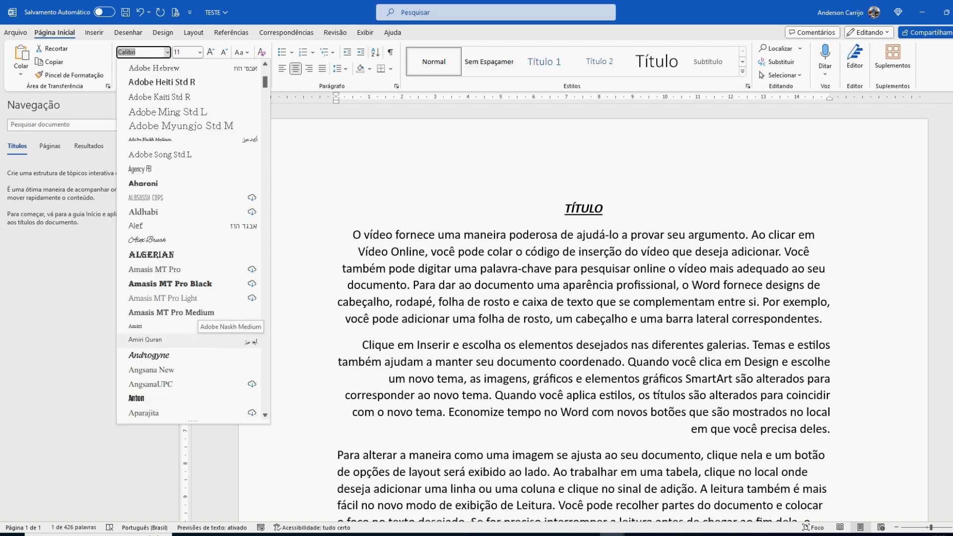
scroll(191, 328, down, 2)
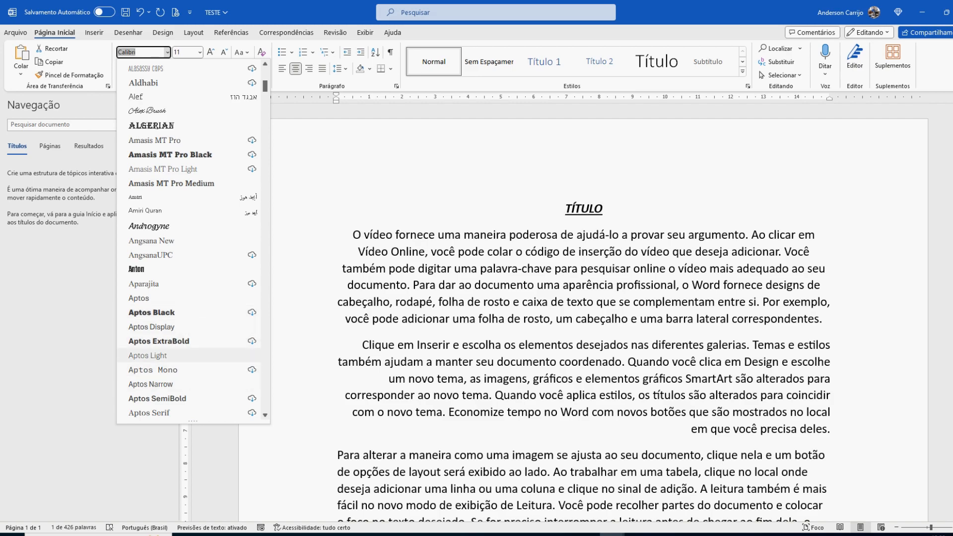
scroll(154, 348, down, 3)
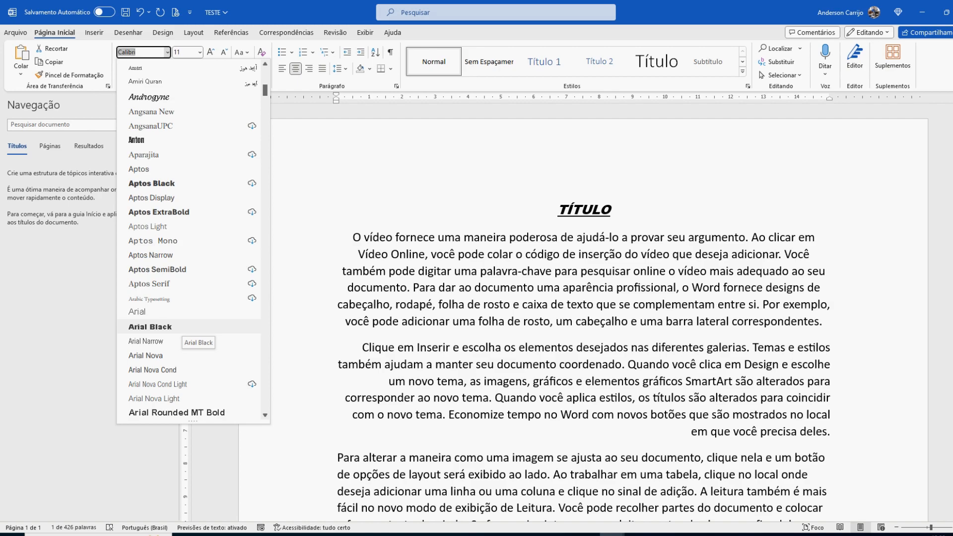
click(164, 326)
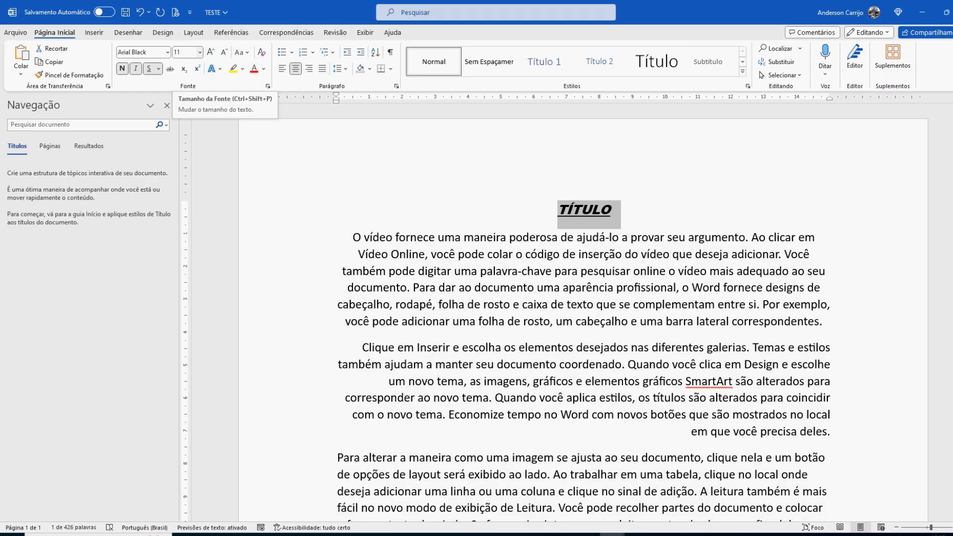
click(200, 52)
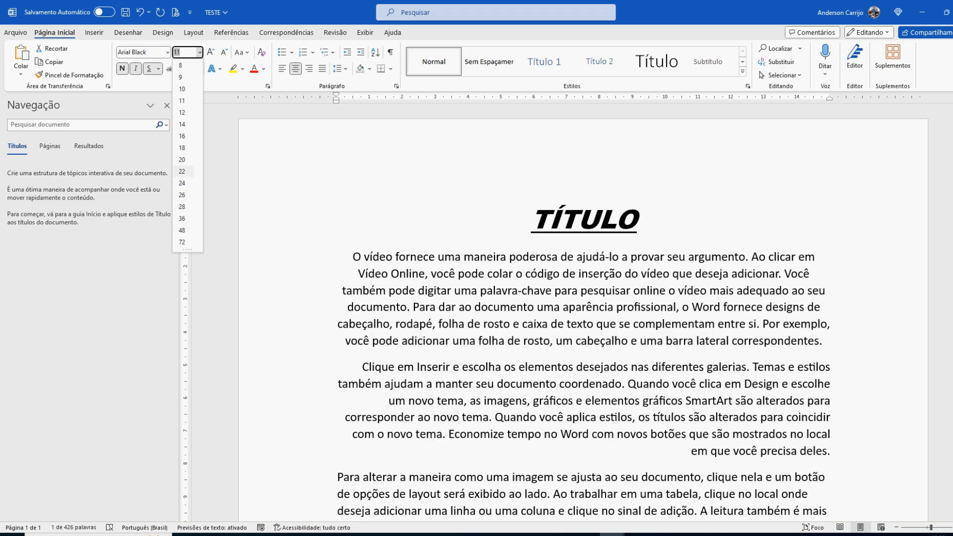
click(182, 171)
Step: Set the first body paragraph below the title to font size 14 and justify it
drag(352, 257, 830, 352)
key(super+c)
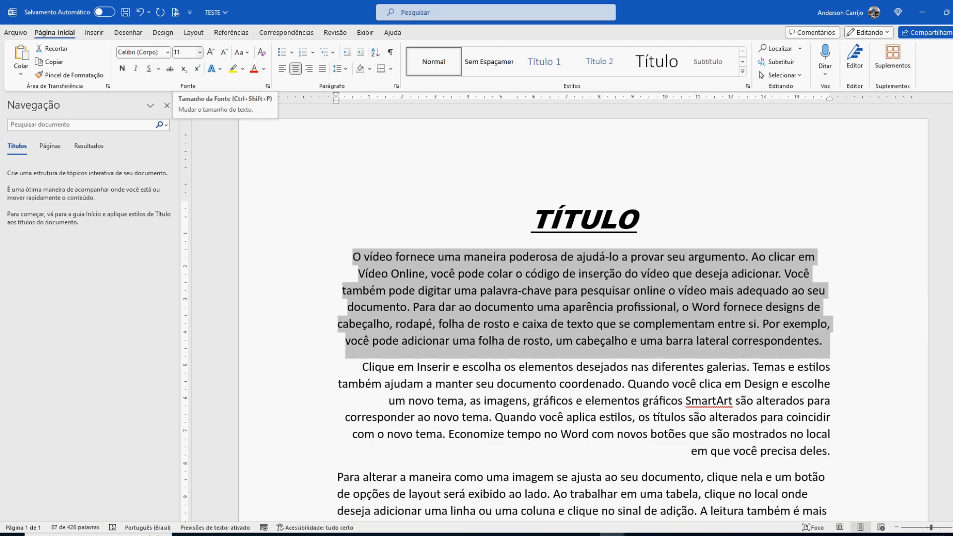
click(199, 52)
click(181, 124)
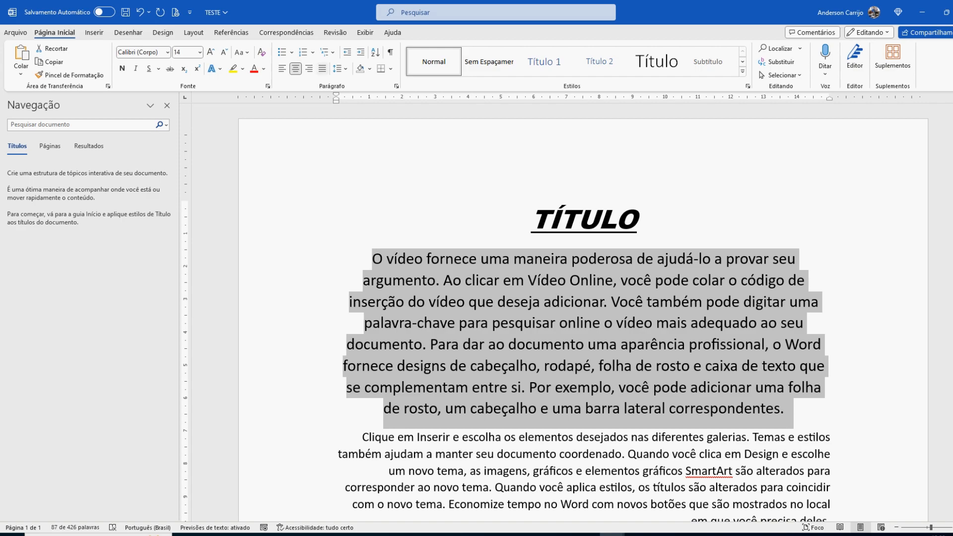
click(322, 68)
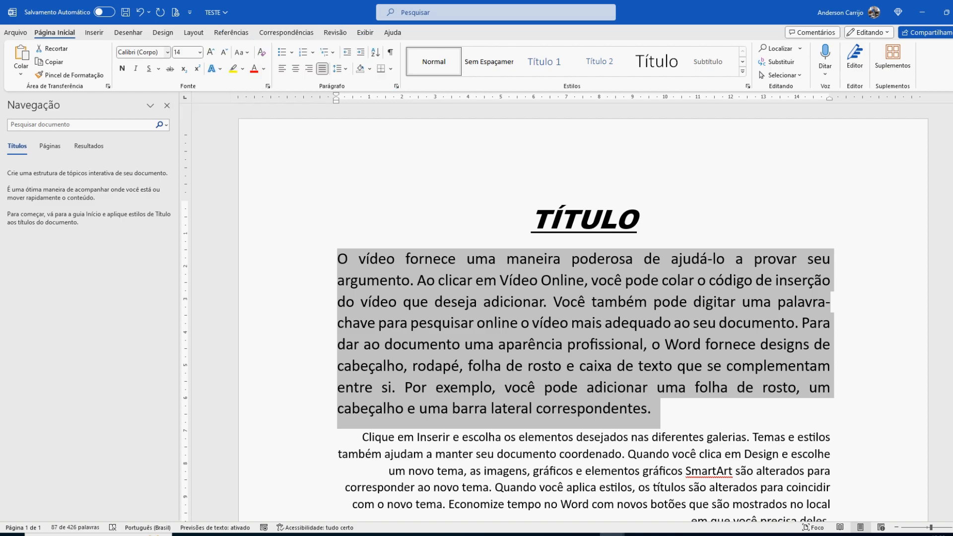
Step: Set the selected first body paragraph's font to Arial and its size to 12
click(139, 52)
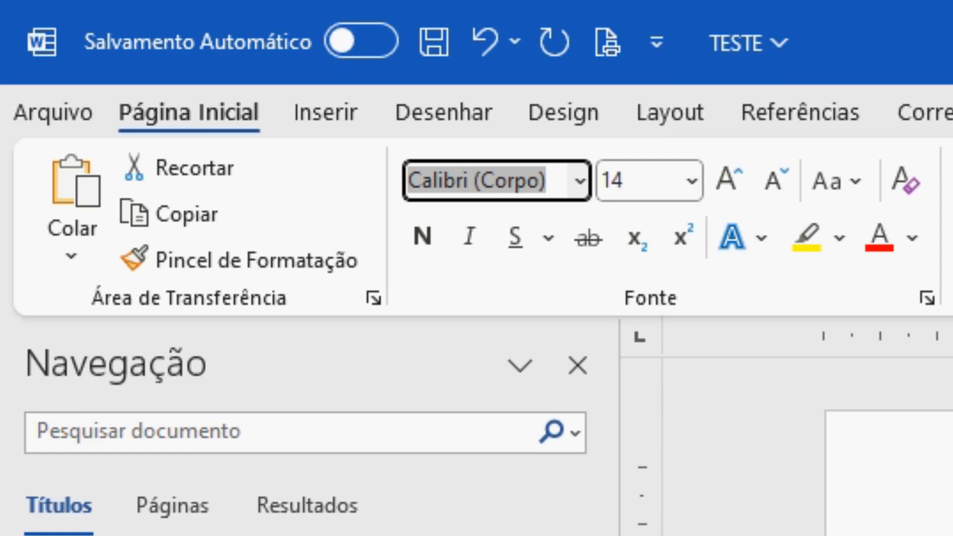
text(Ar)
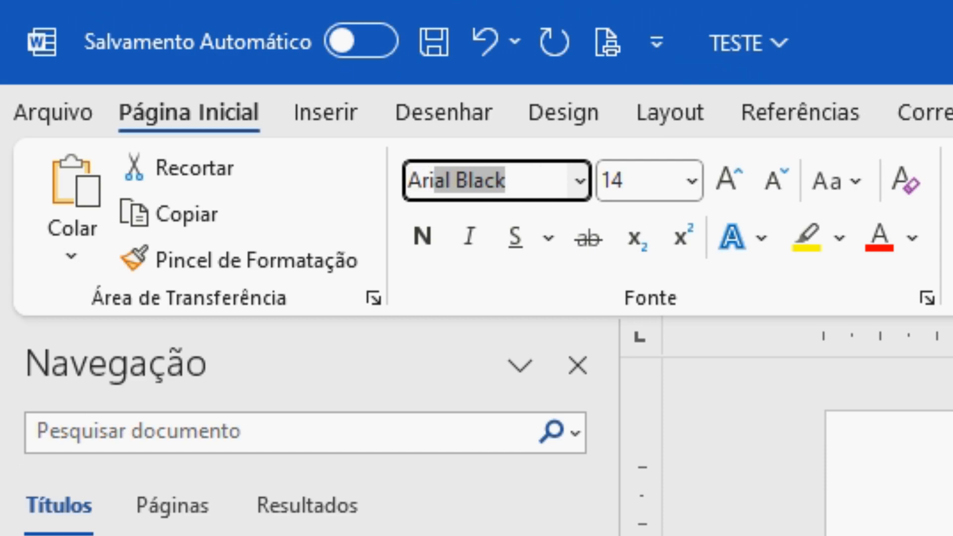
text(ial)
key(Delete)
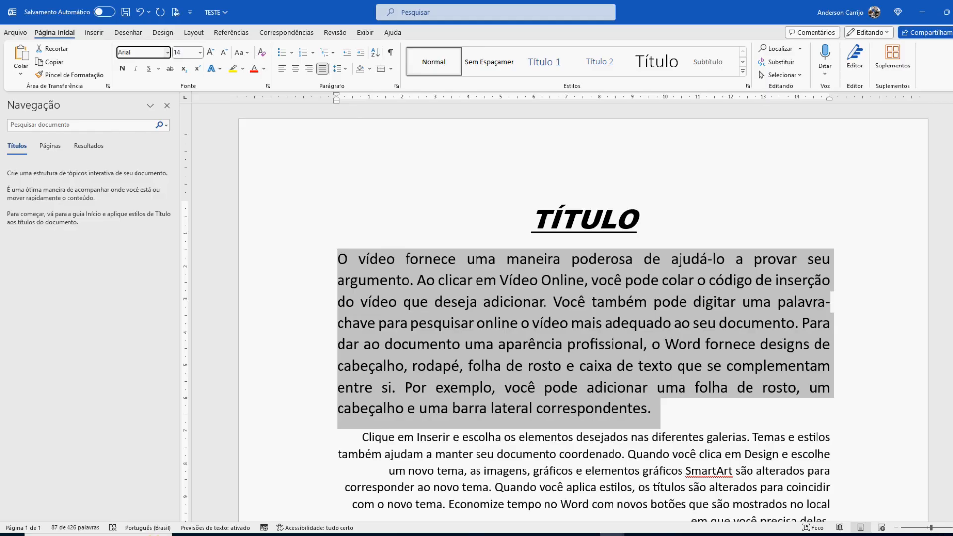
key(Return)
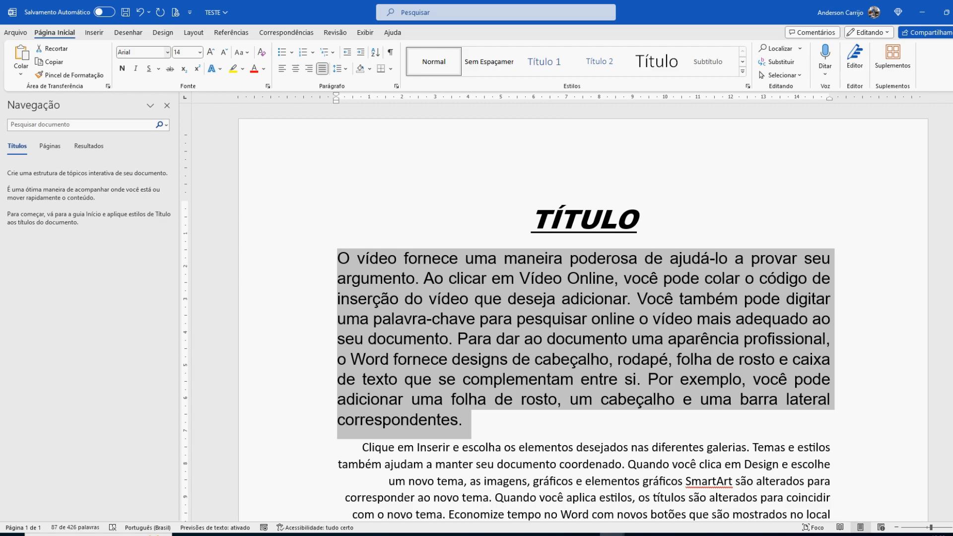
click(184, 52)
text(12)
key(Return)
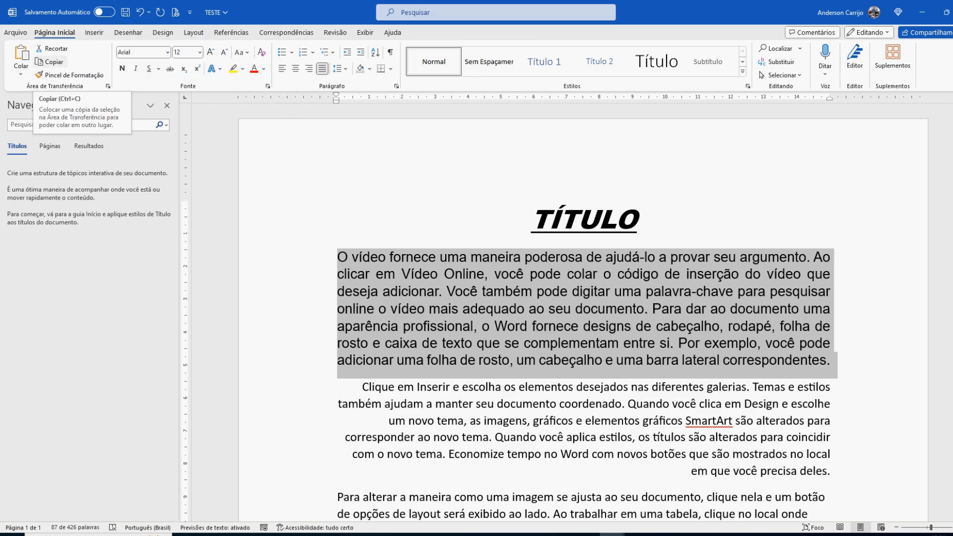
Step: Insert blank lines below the first body paragraph and paste a copy of that paragraph there
click(362, 387)
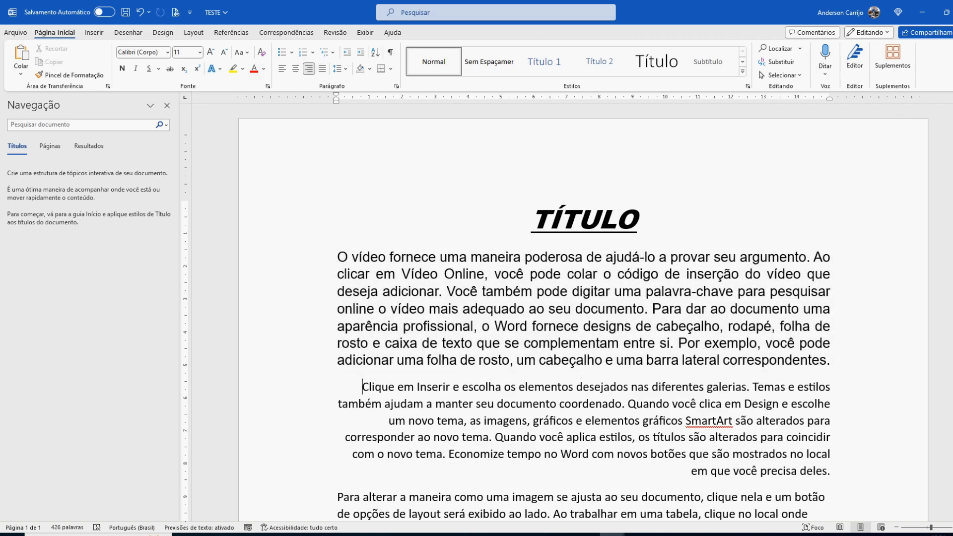
key(Return)
key(Up)
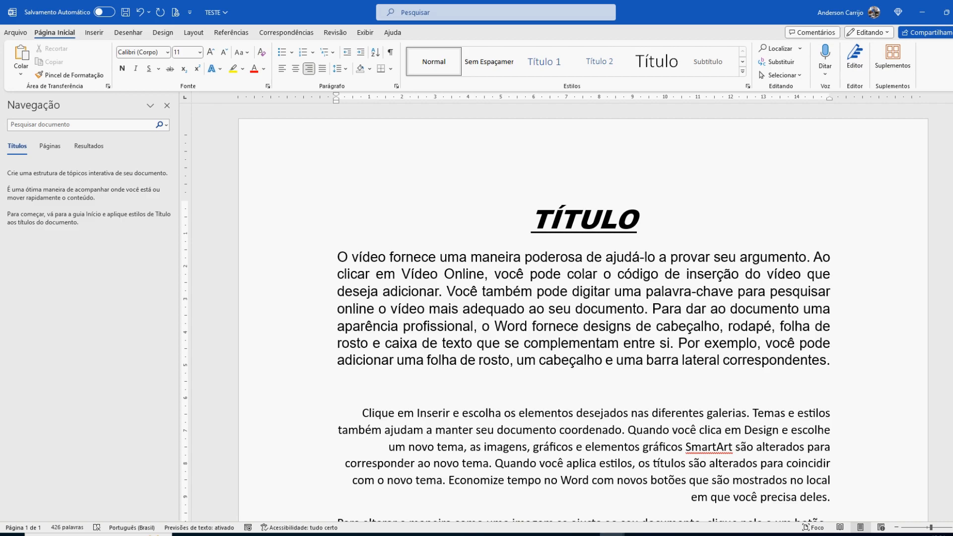
key(Up)
key(Up)
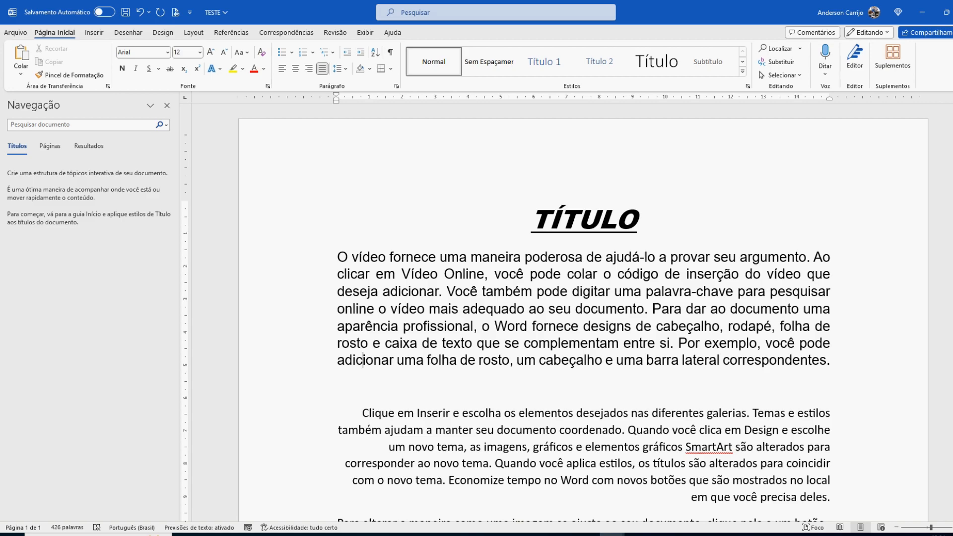
key(End)
key(Return)
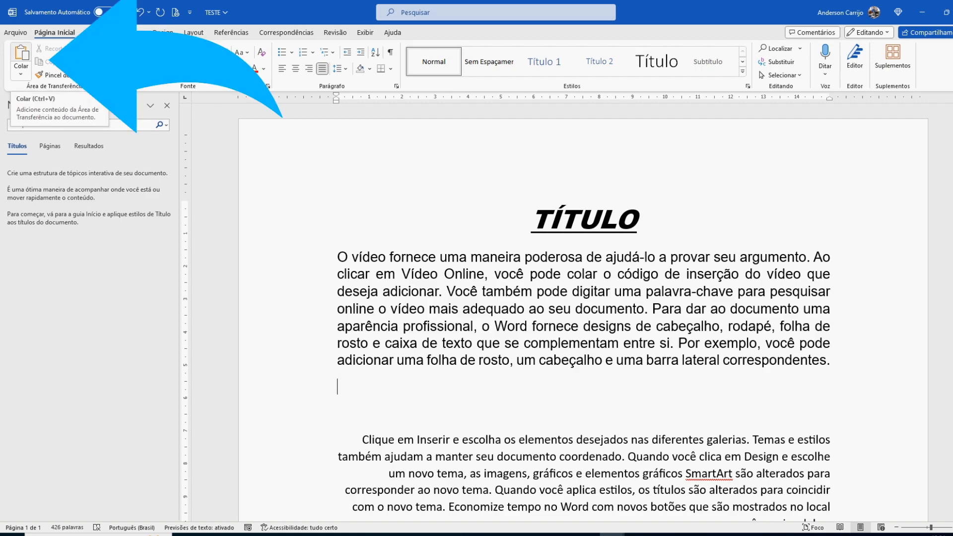
click(21, 57)
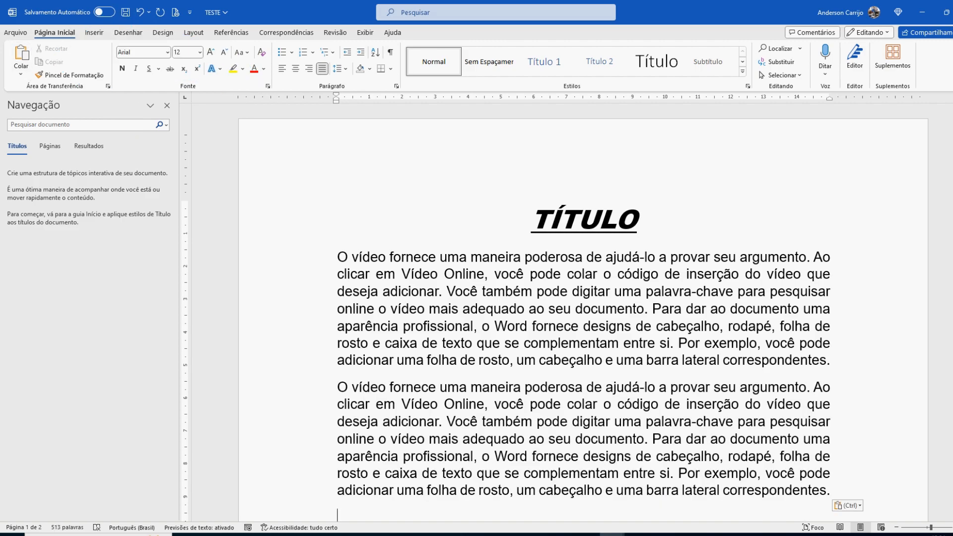
Step: Justify the first-page paragraph that begins "Clique em Inserir"
scroll(584, 313, down, 5)
drag(363, 321, 838, 406)
key(super+c)
key(ctrl+j)
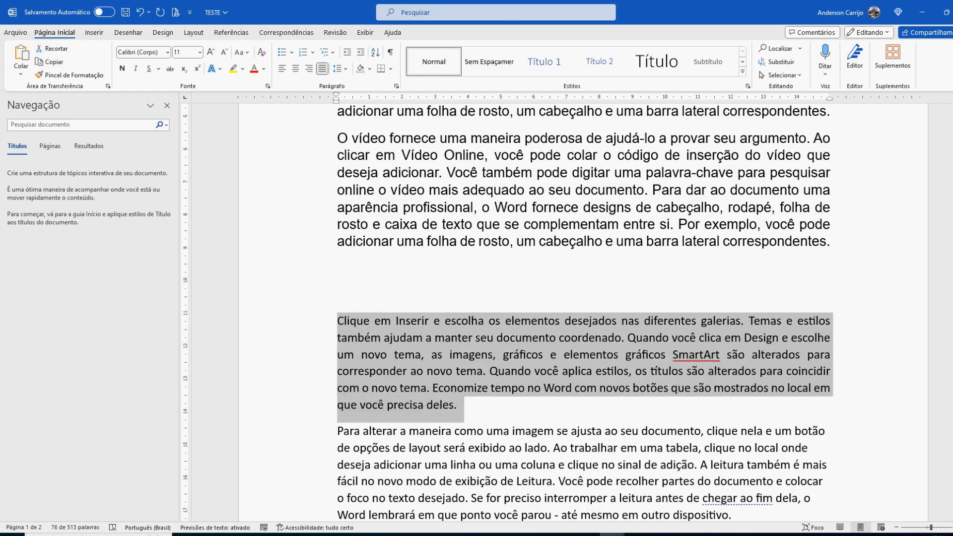
Step: Copy the selected "Clique em Inserir" paragraph and paste it twice into the blank lines above it, keeping the source formatting
right_click(500, 345)
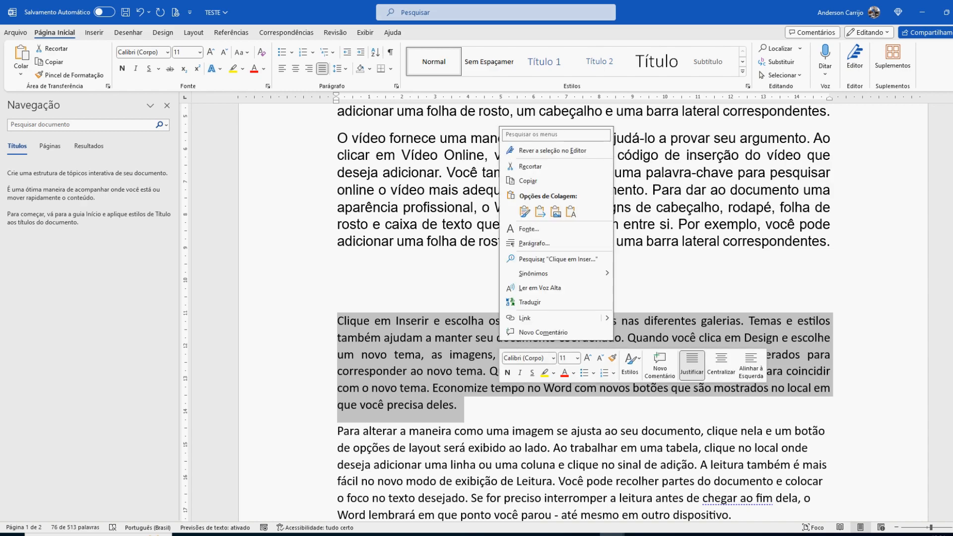
key(Escape)
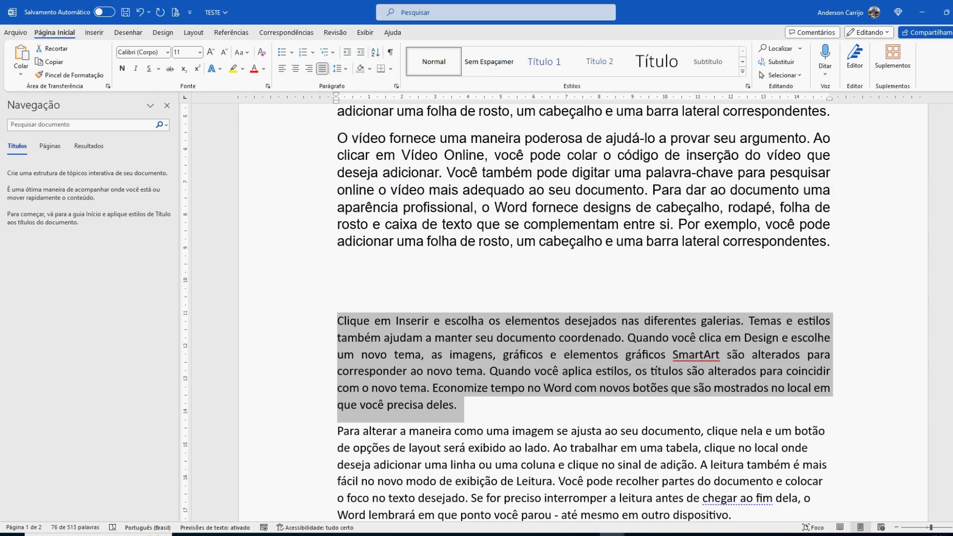
click(338, 268)
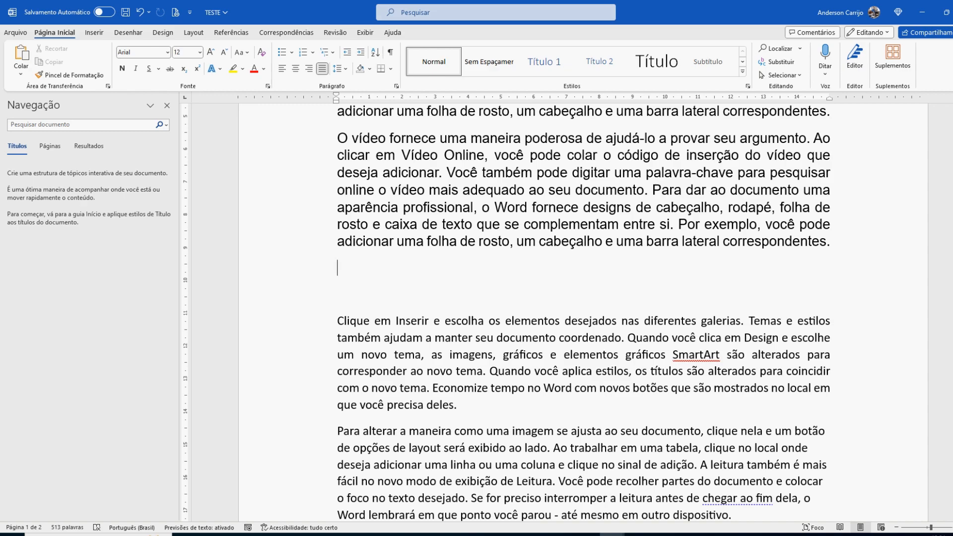
right_click(342, 267)
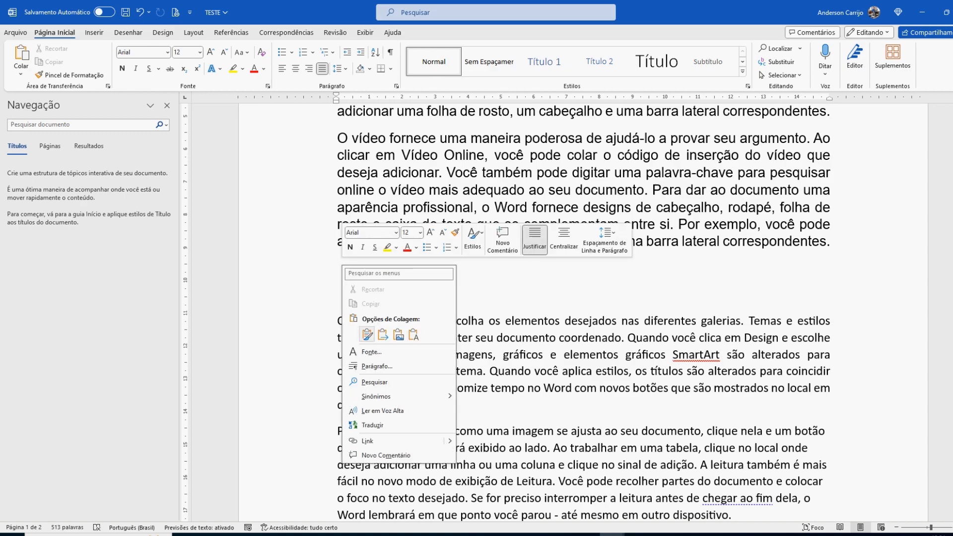
click(367, 336)
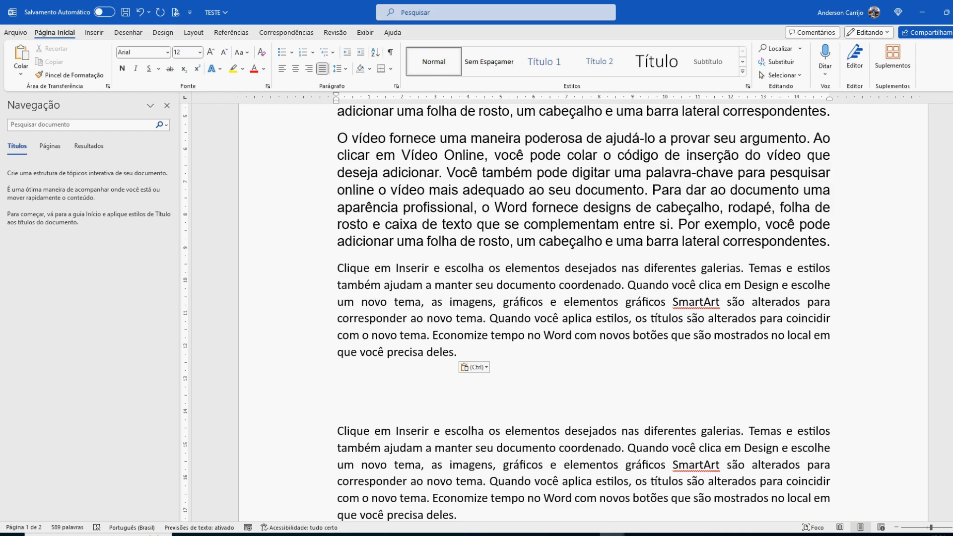
right_click(340, 392)
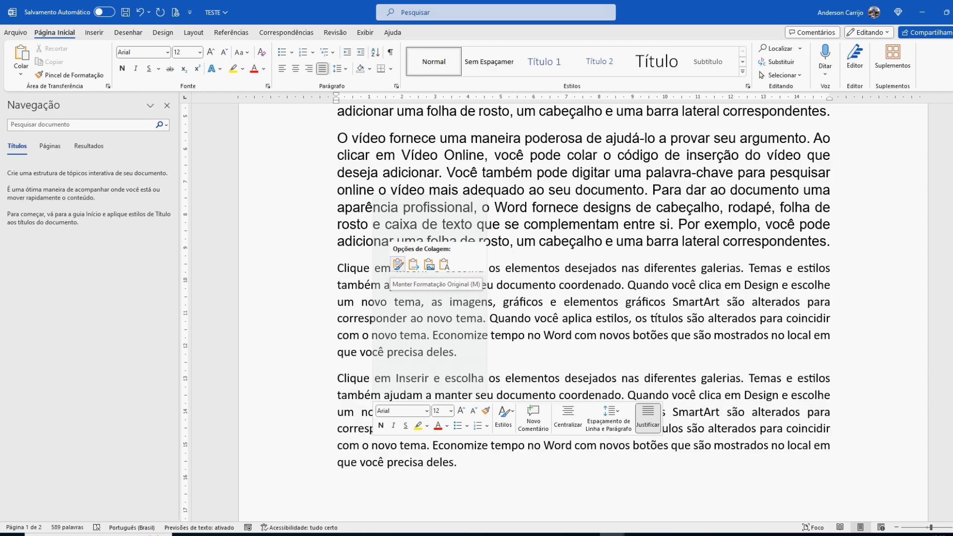
click(398, 264)
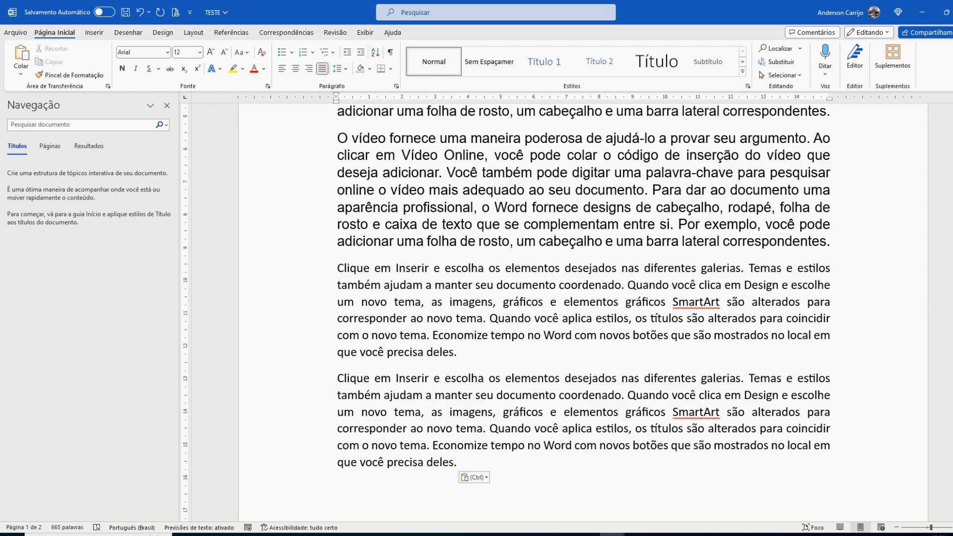
Step: Cut the second pasted copy of the "Clique em Inserir" paragraph and paste it at the document's end, keeping the source formatting
scroll(584, 313, down, 4)
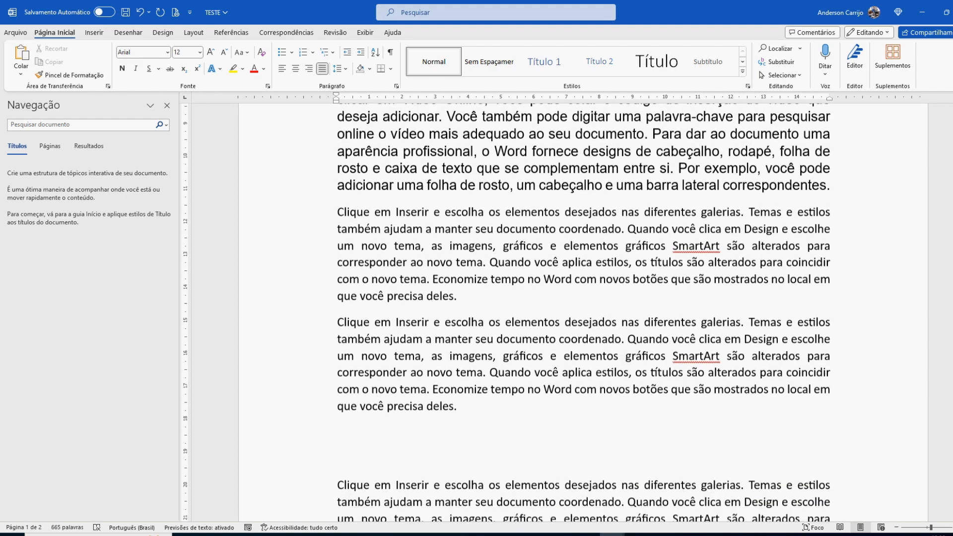
scroll(583, 312, up, 2)
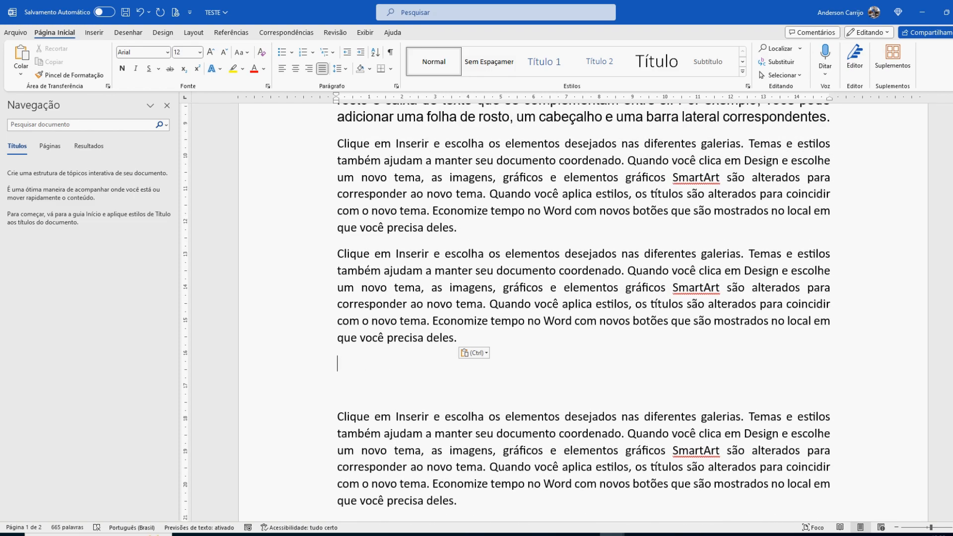
drag(457, 343, 338, 254)
key(super+c)
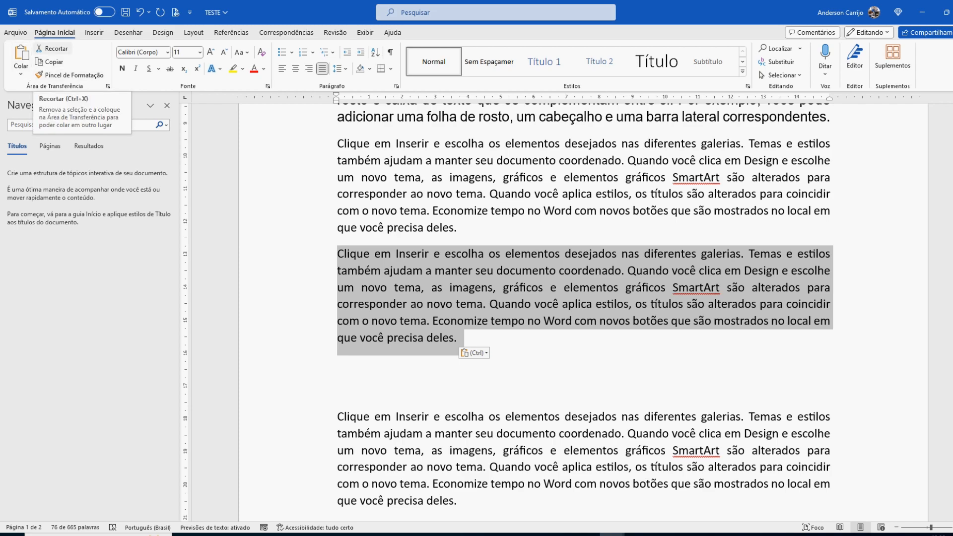
click(51, 48)
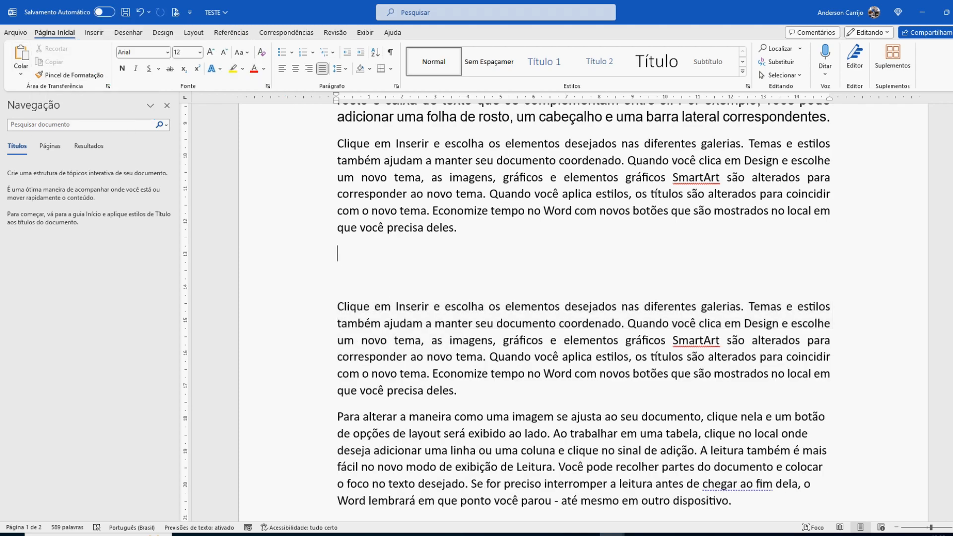
scroll(584, 313, down, 15)
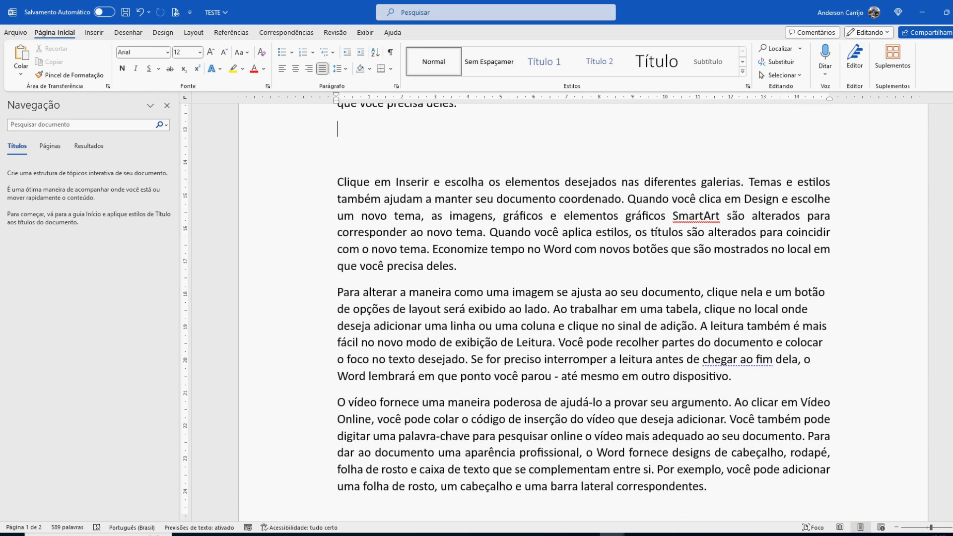
click(337, 228)
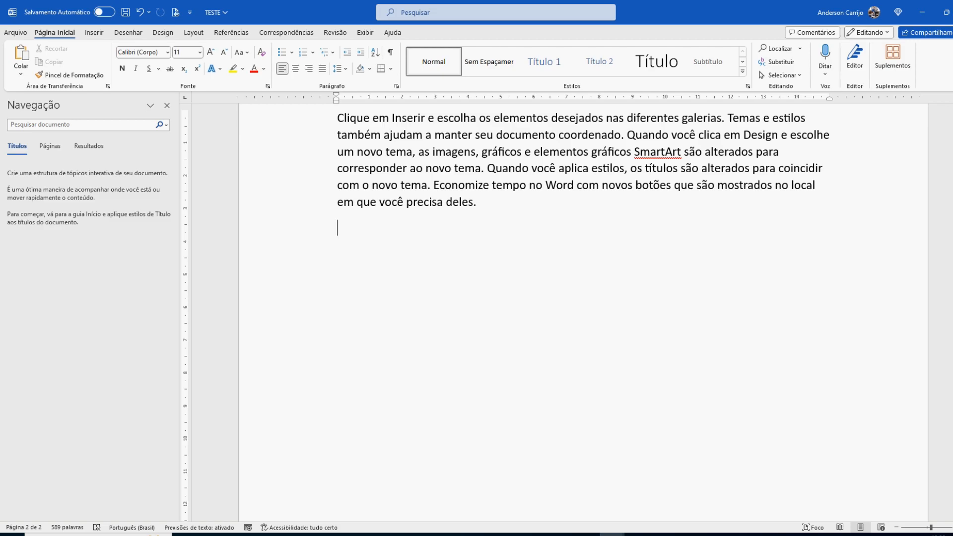
right_click(344, 234)
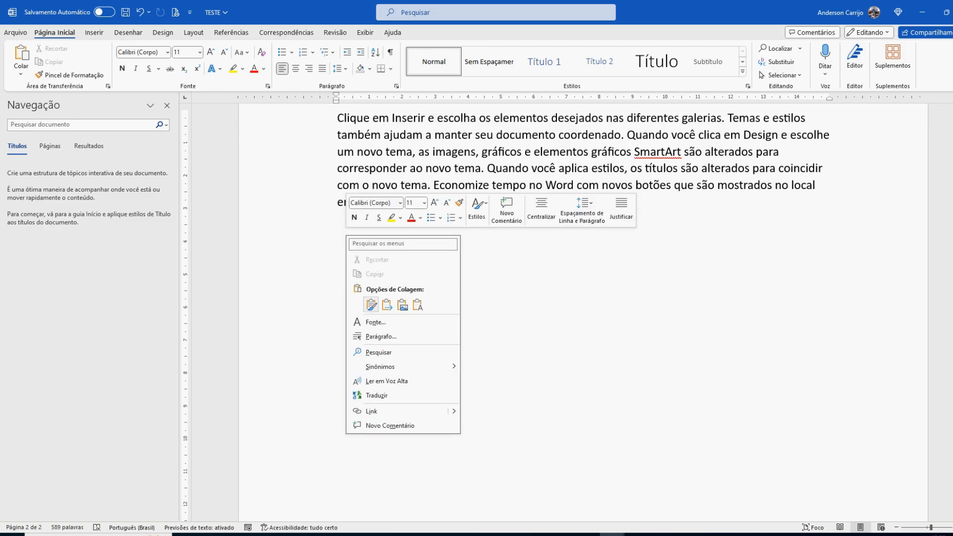
click(371, 304)
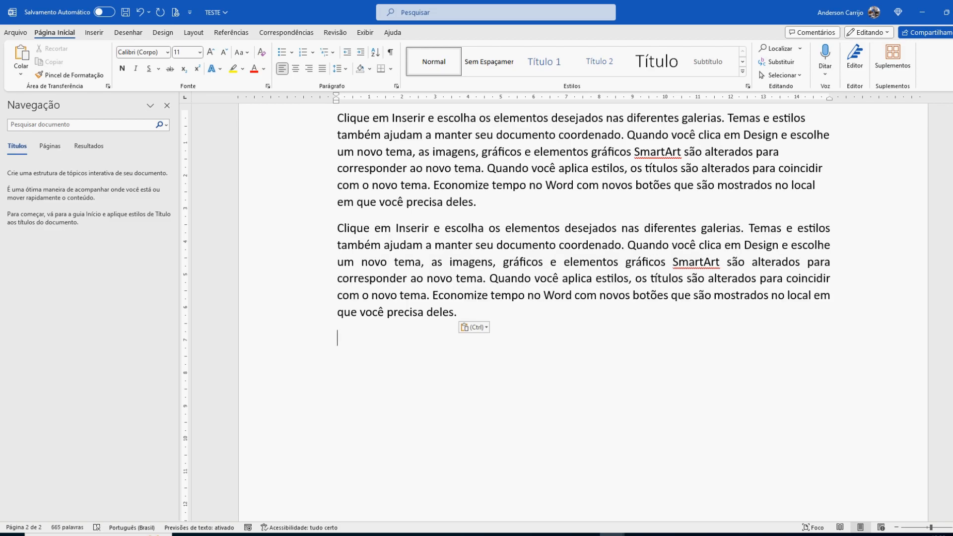
Step: Cut the paragraph at the document's end and paste it back on page 1, below the first "Clique em Inserir" paragraph
key(shift+Up)
key(shift+Up)
key(shift+Up)
key(shift+Up)
key(shift+Up)
key(shift+Up)
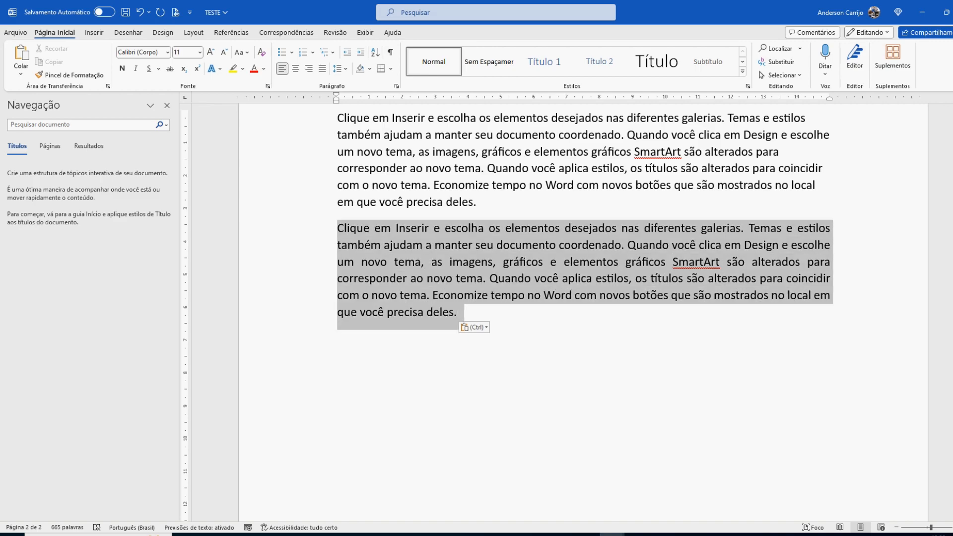
right_click(368, 235)
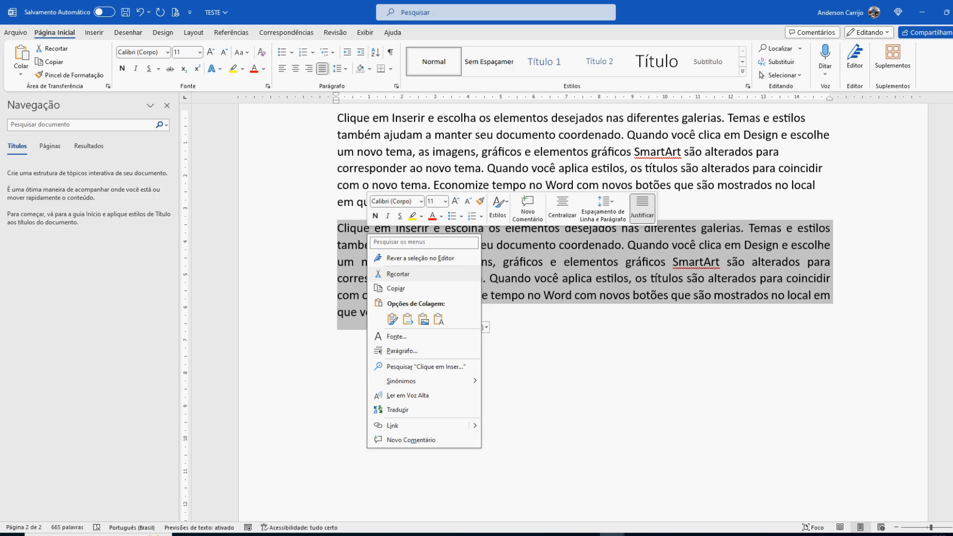
click(398, 274)
scroll(583, 308, up, 15)
scroll(584, 308, up, 10)
click(339, 337)
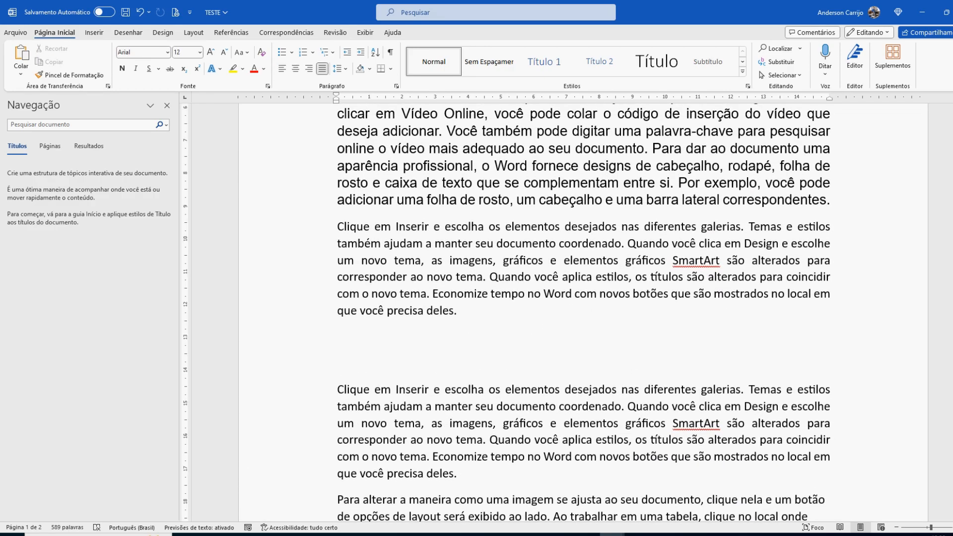
right_click(359, 343)
click(385, 209)
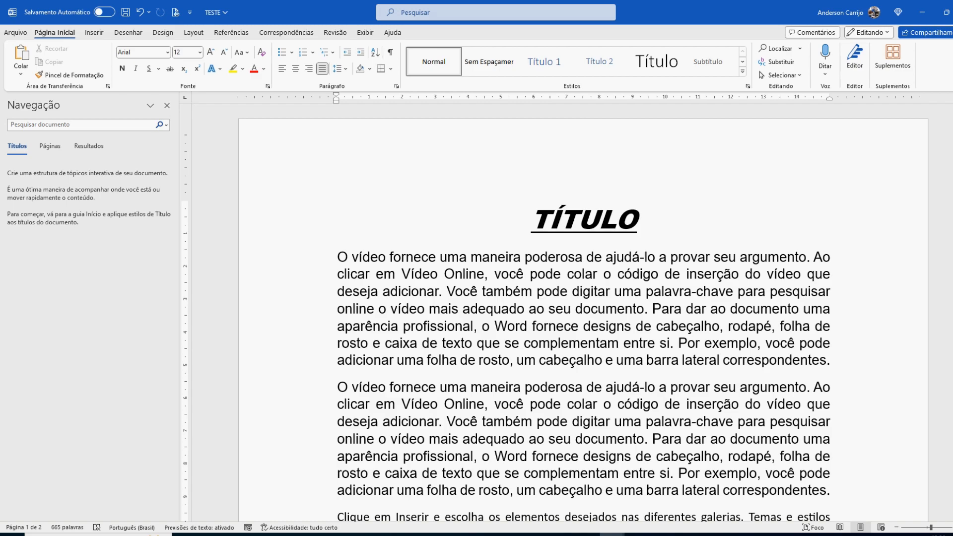
Step: Enlarge the first body paragraph's text to size 18 and then reduce it to size 11
drag(338, 257, 838, 362)
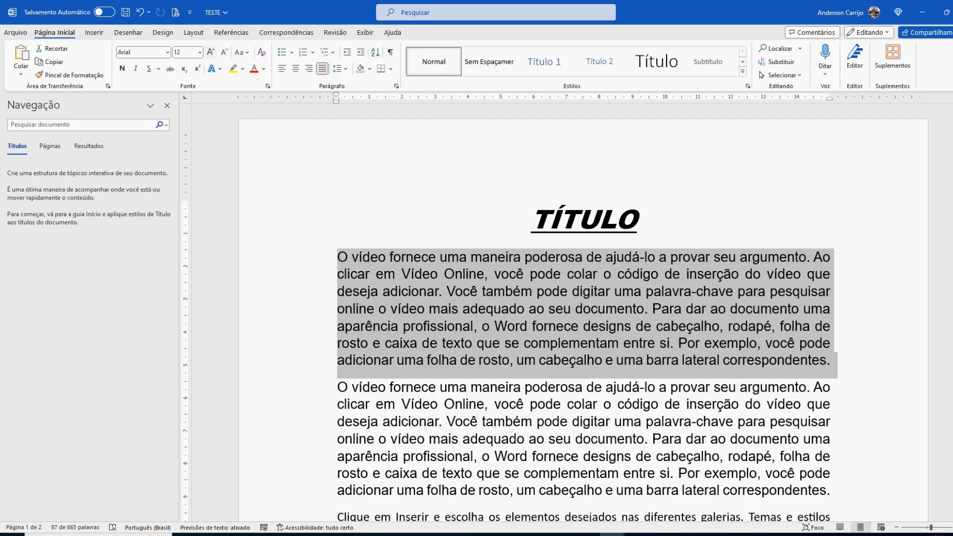
click(211, 51)
click(210, 52)
click(211, 51)
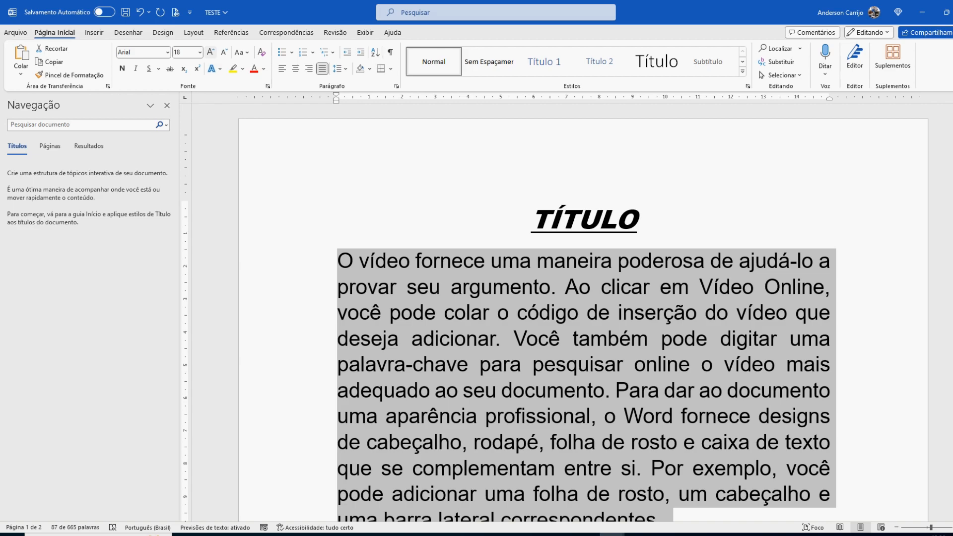
click(224, 51)
click(225, 52)
click(224, 52)
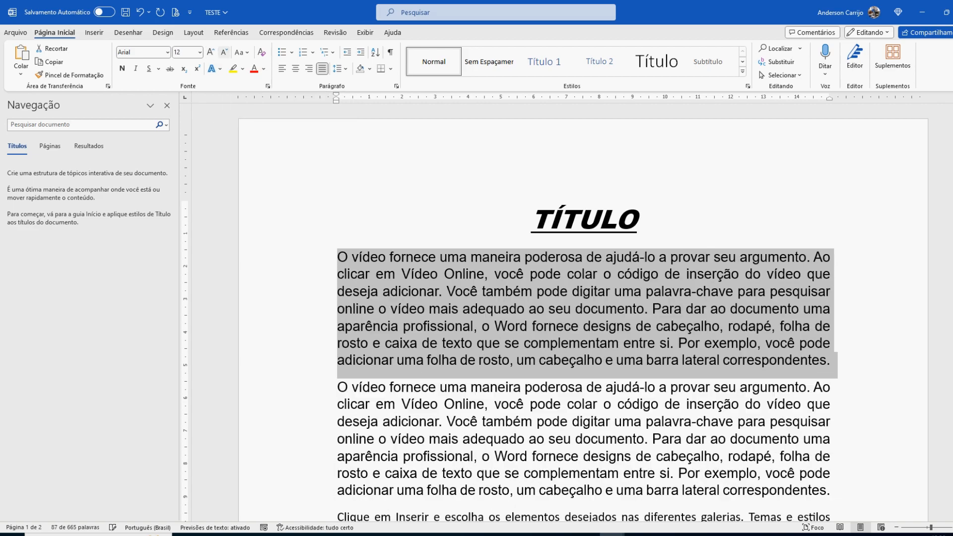
click(224, 52)
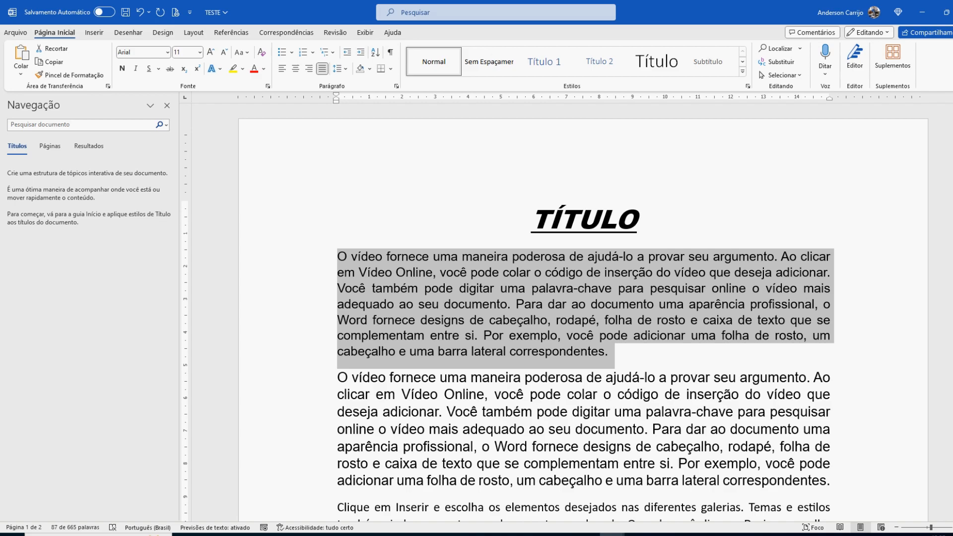
Step: Insert a blank line after the first body paragraph and remove it again
click(608, 351)
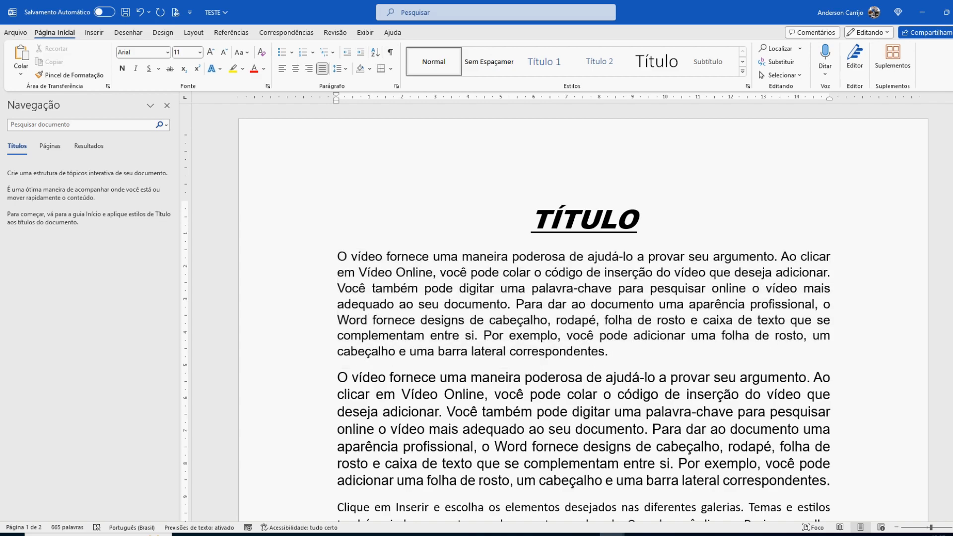
key(Return)
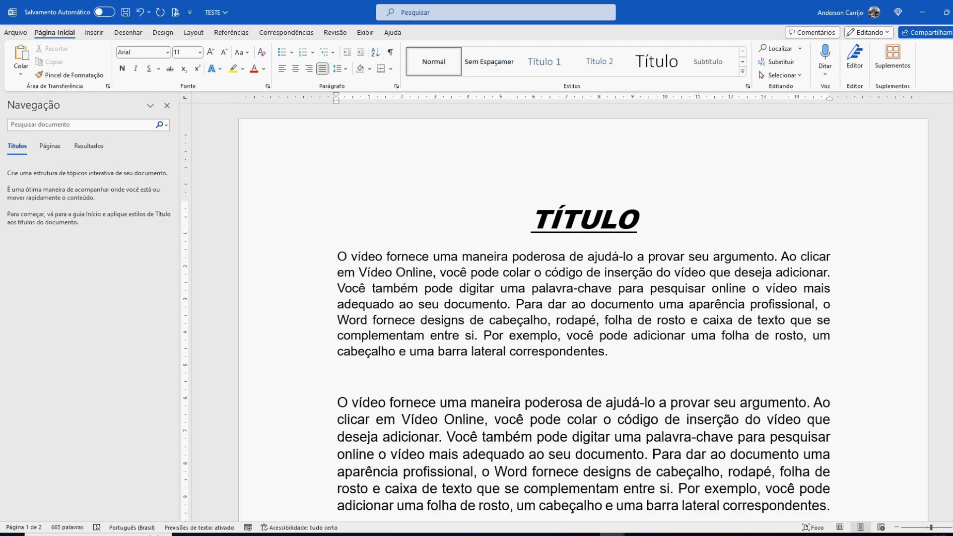
key(Delete)
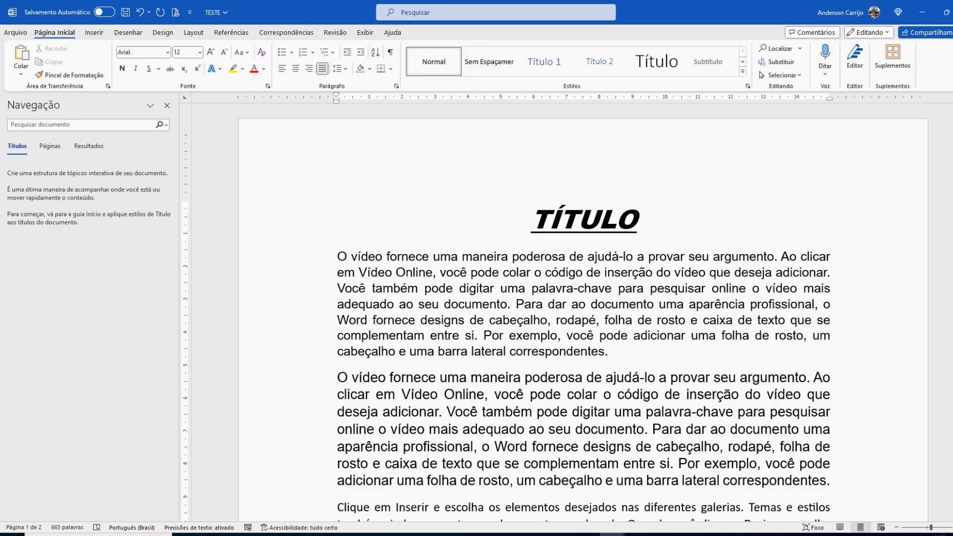
Step: Indent the first line of each of the two body paragraphs below the title by one tab
key(ctrl+Up)
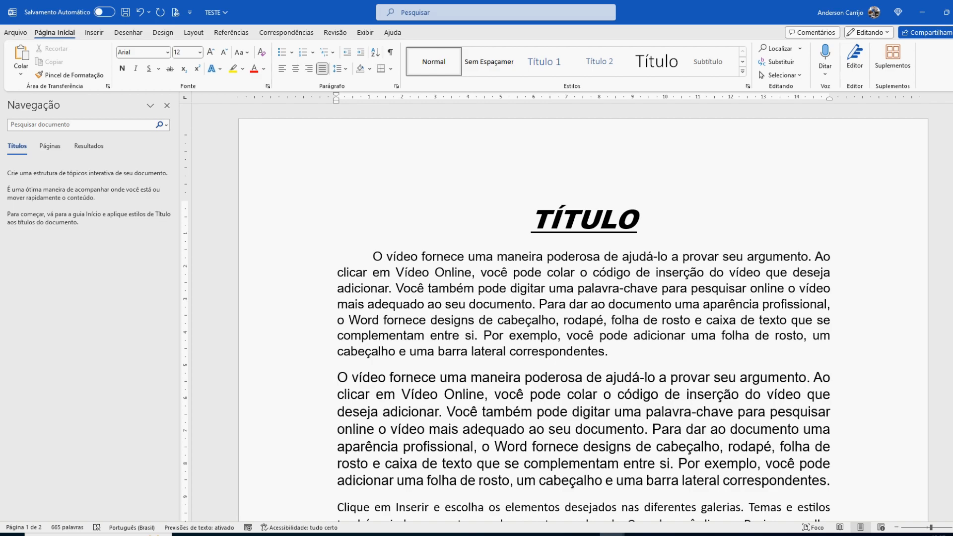
key(Tab)
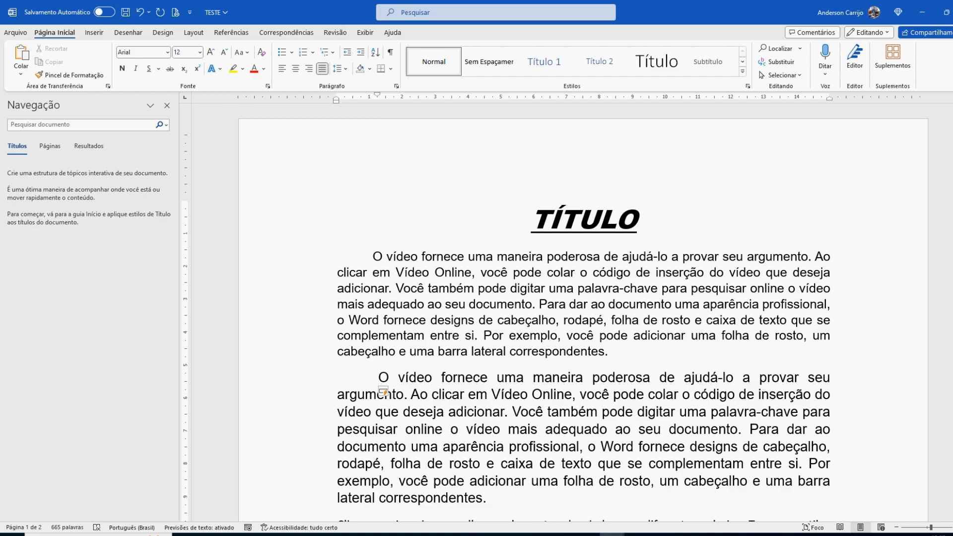
scroll(584, 307, down, 3)
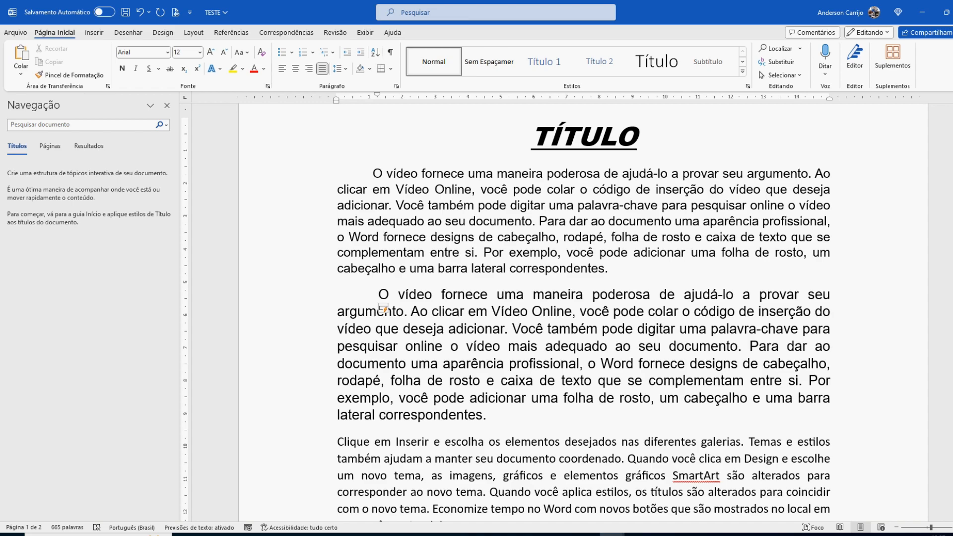
Step: Remove the tab indent from the first line of the first body paragraph
key(ctrl+shift+Up)
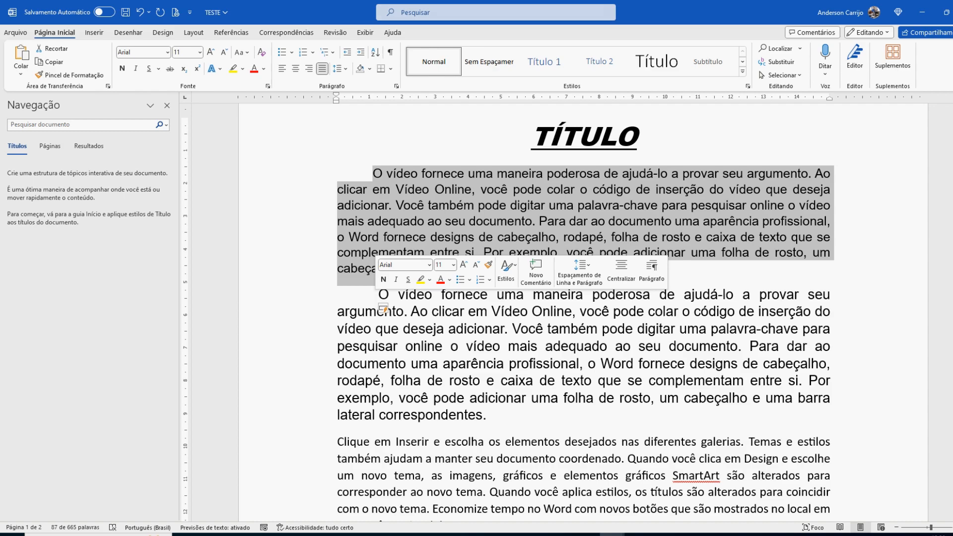
click(370, 174)
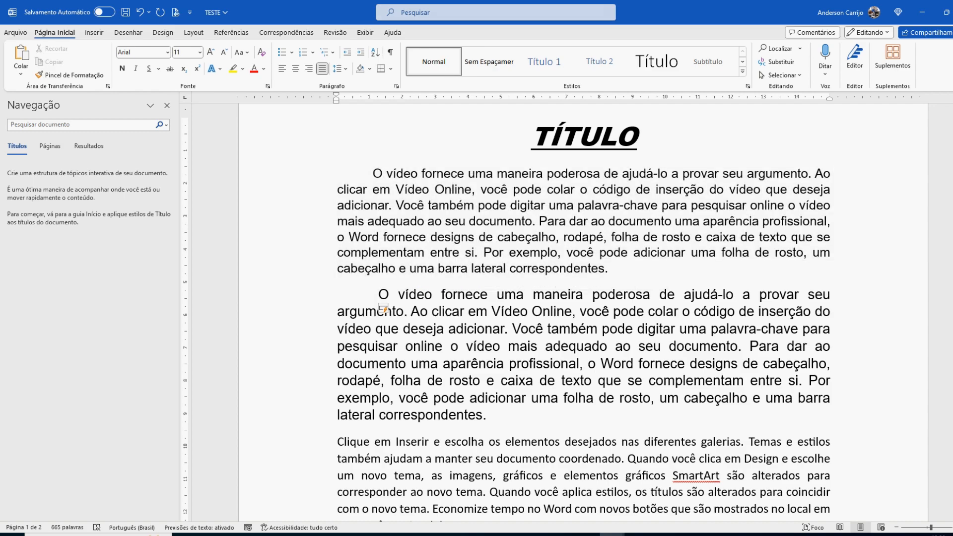
click(356, 174)
drag(374, 174, 337, 174)
key(Delete)
click(421, 237)
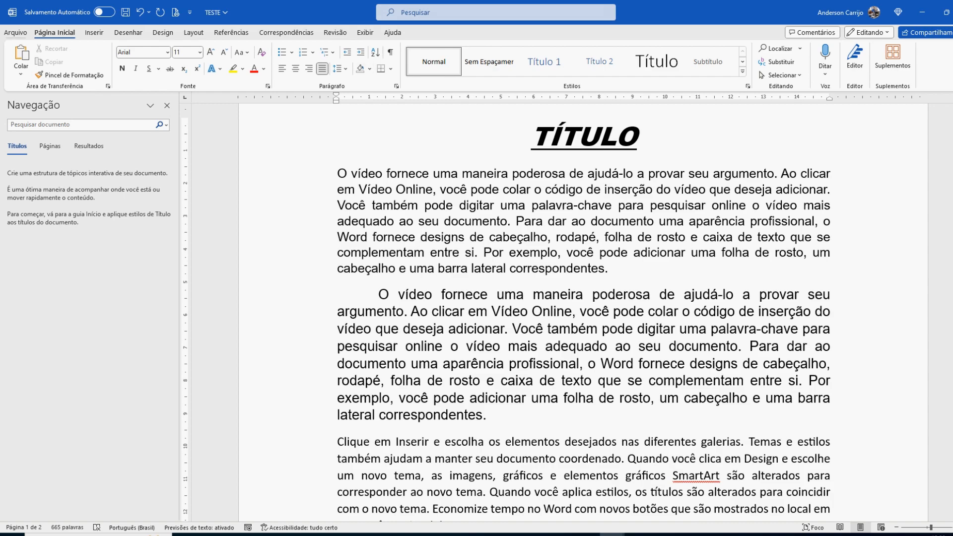
Step: Save the changes to the document TESTE on this PC
click(15, 33)
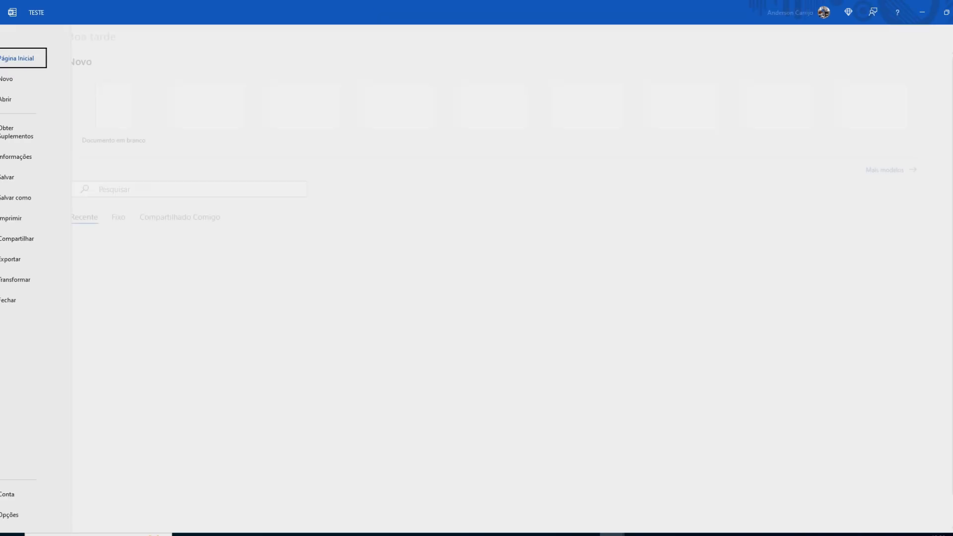
key(Escape)
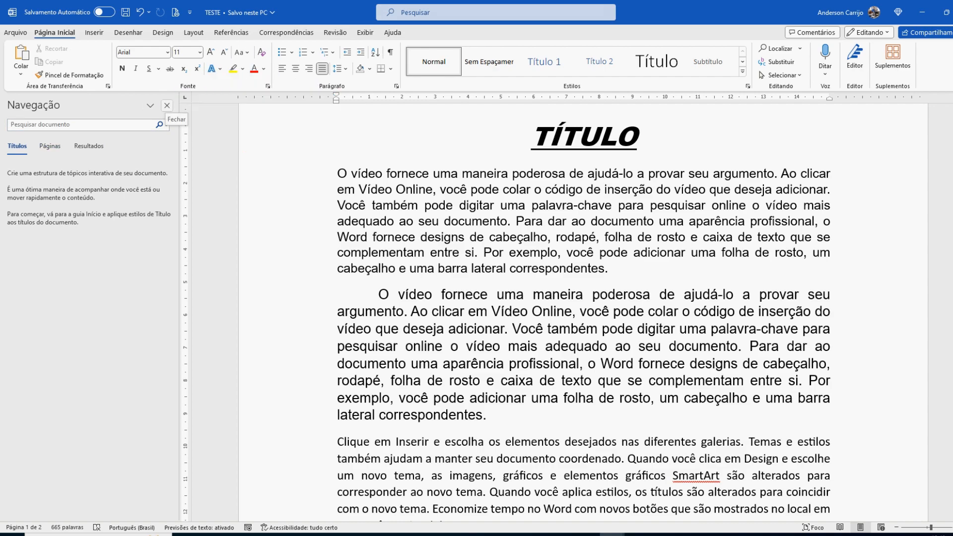
Step: Close the navigation pane and set the font colour of the heading TÍTULO to standard blue
click(167, 105)
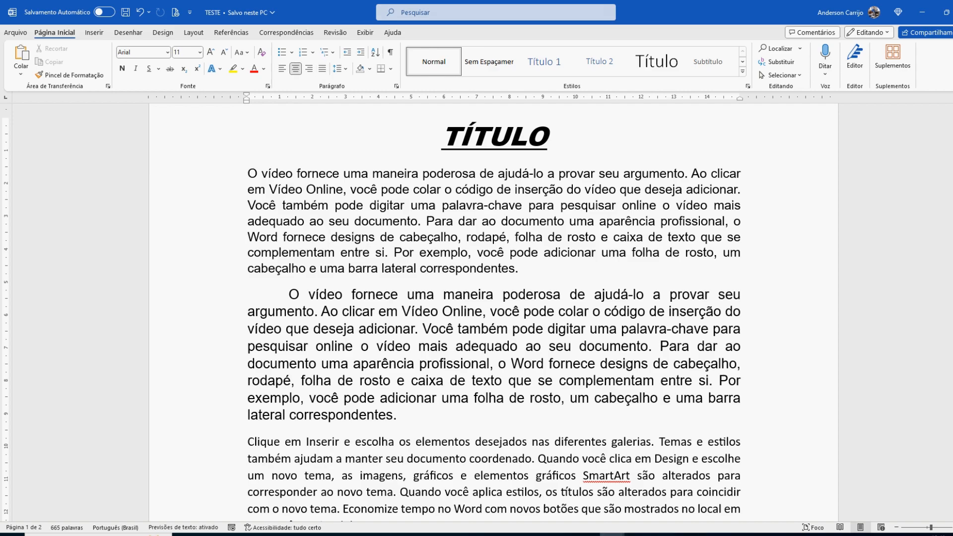
scroll(495, 318, up, 1)
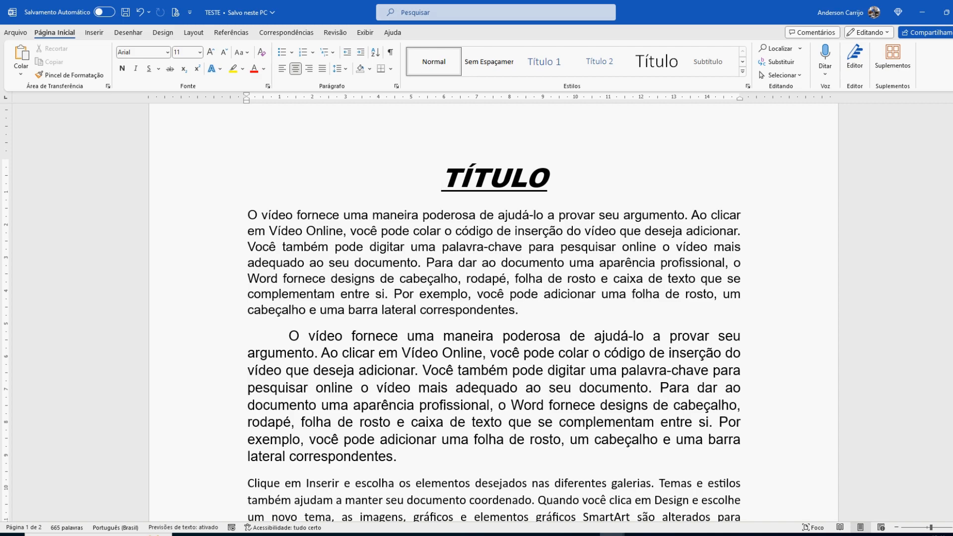
click(502, 247)
drag(442, 179, 547, 179)
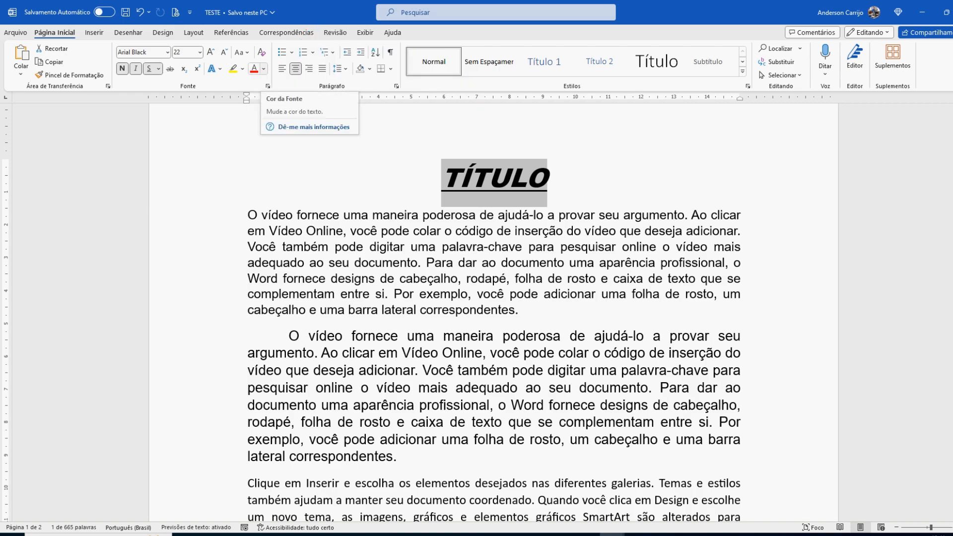
click(264, 68)
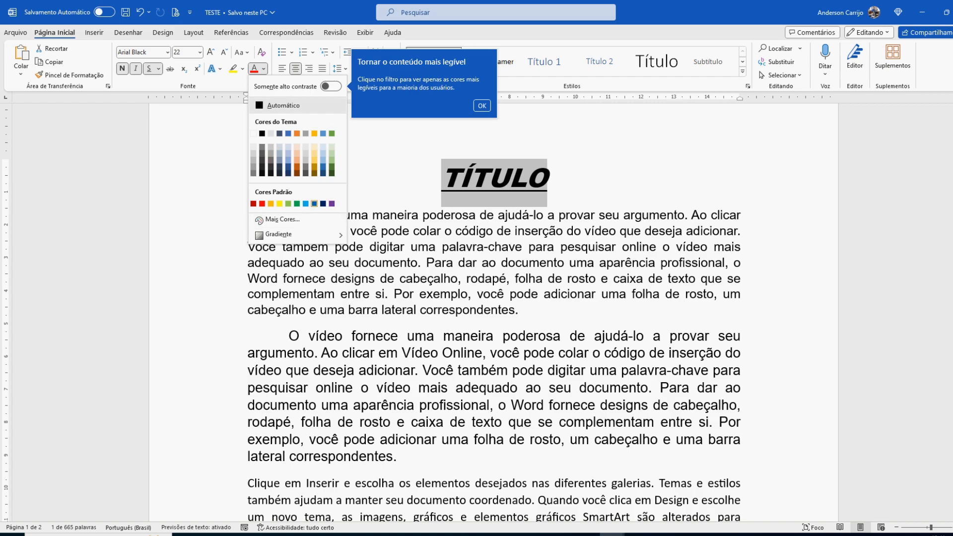
click(314, 203)
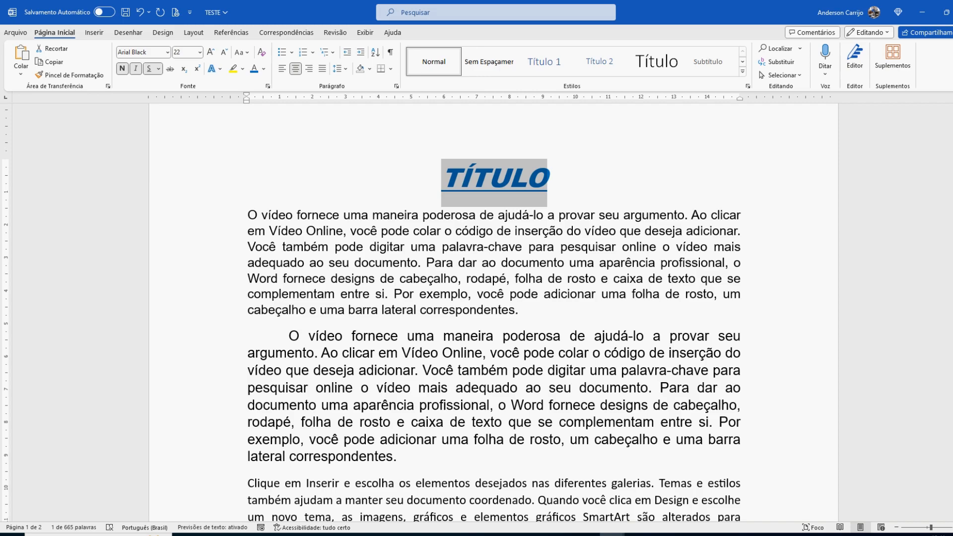
click(543, 279)
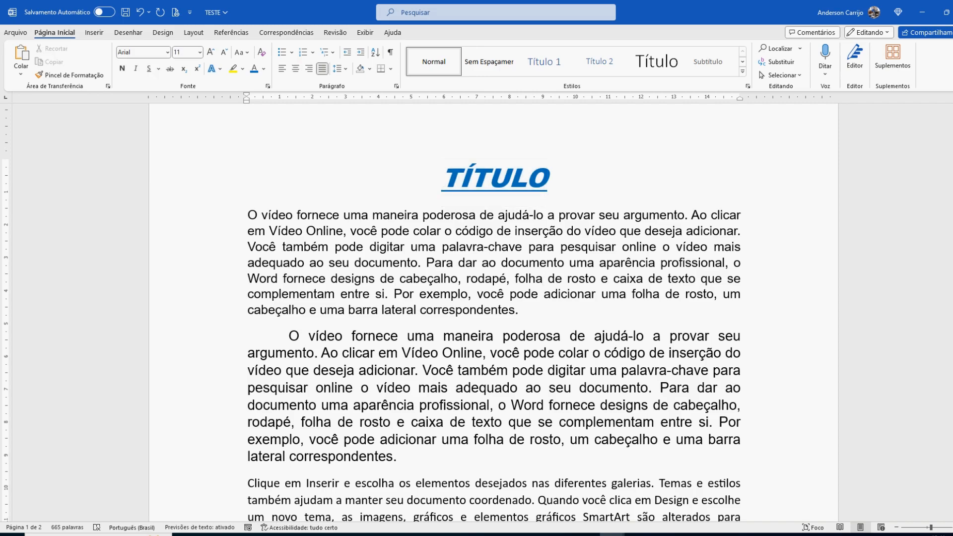
Step: Set the font colour of the whole first body paragraph below the title to standard purple
drag(248, 215, 525, 310)
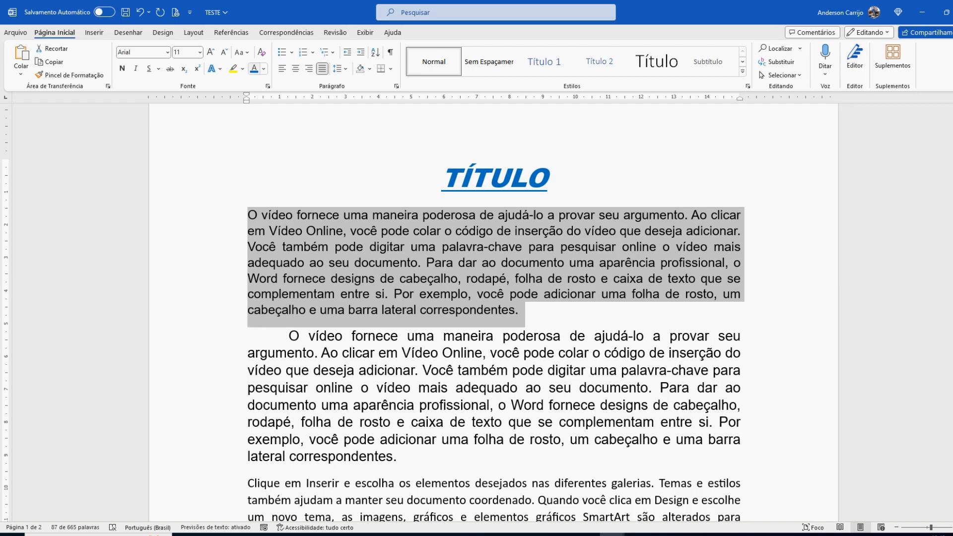
click(263, 68)
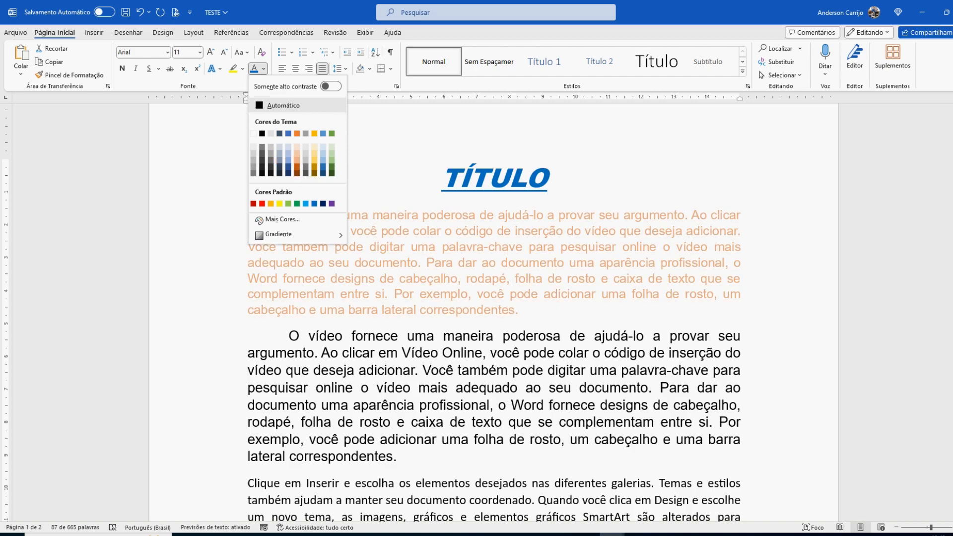
click(332, 203)
click(507, 278)
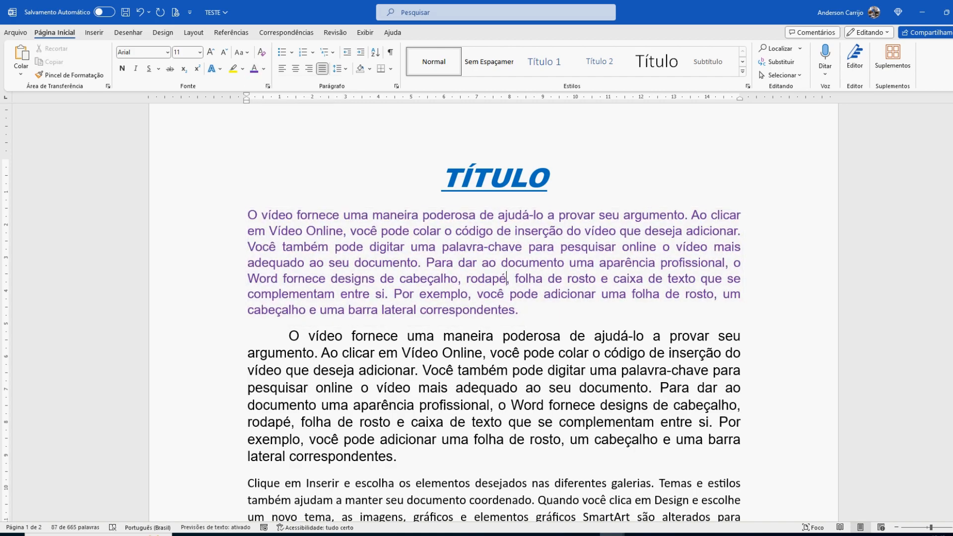
Step: Set the font colour of the indented second body paragraph, excluding its final period, to standard light blue
scroll(506, 298, down, 2)
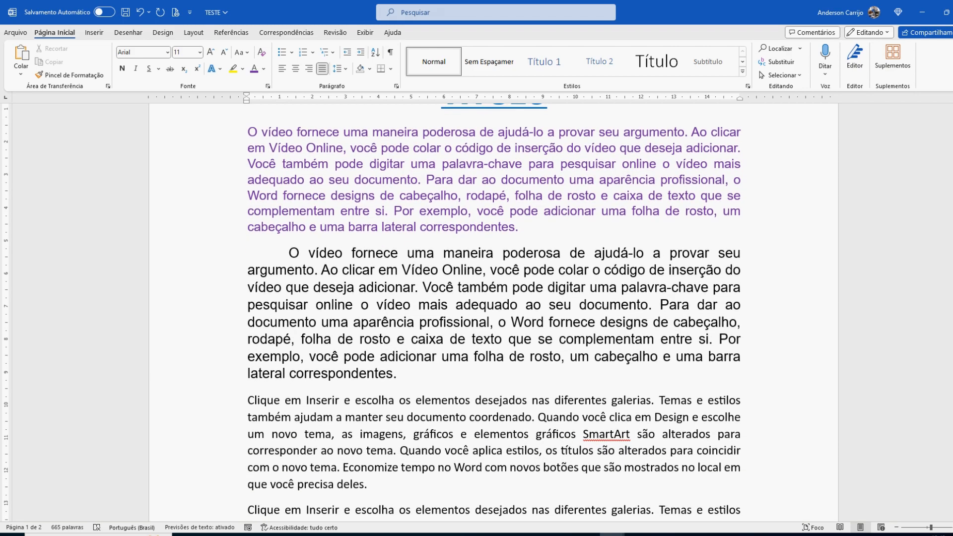
drag(289, 254, 394, 374)
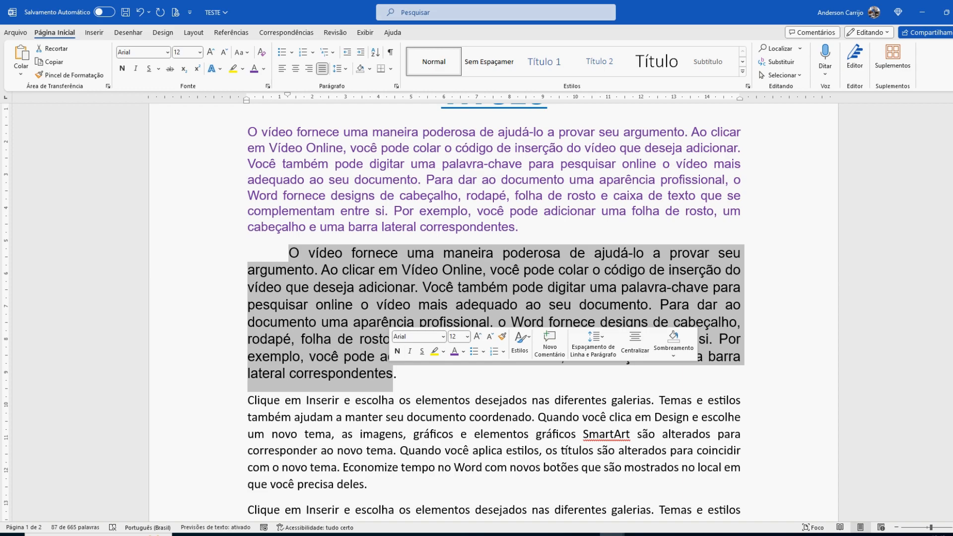
click(463, 352)
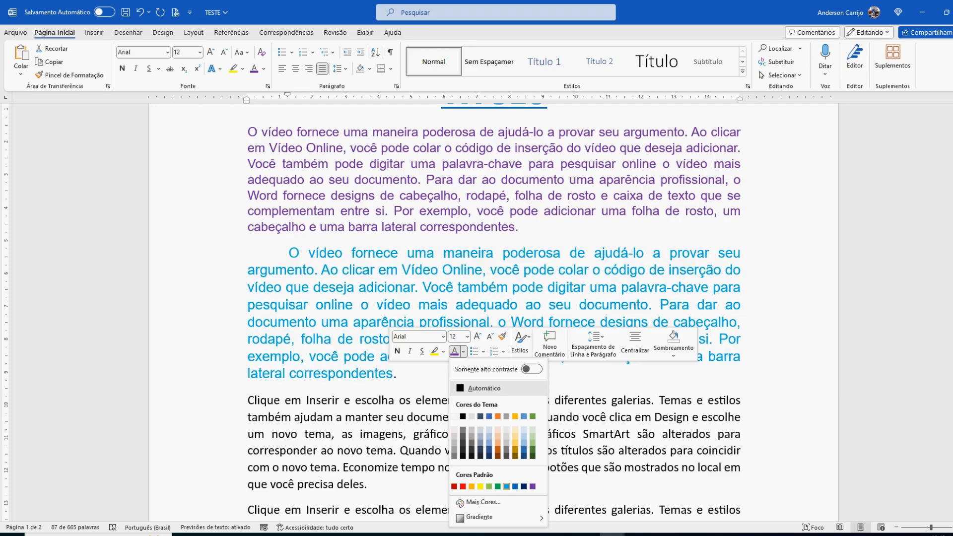
click(506, 486)
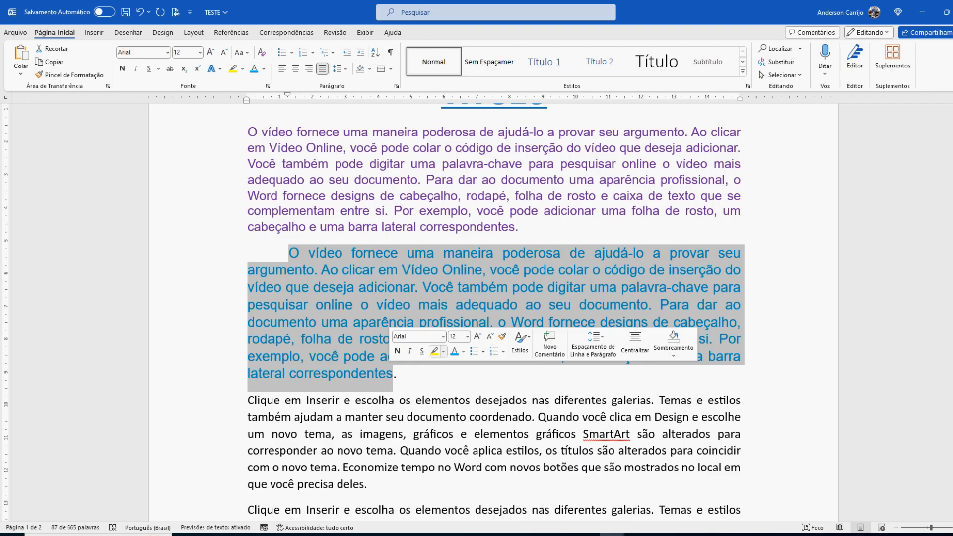
Step: Apply bold, italic and underline to the selected second body paragraph and remove all three formats again
click(397, 351)
click(410, 351)
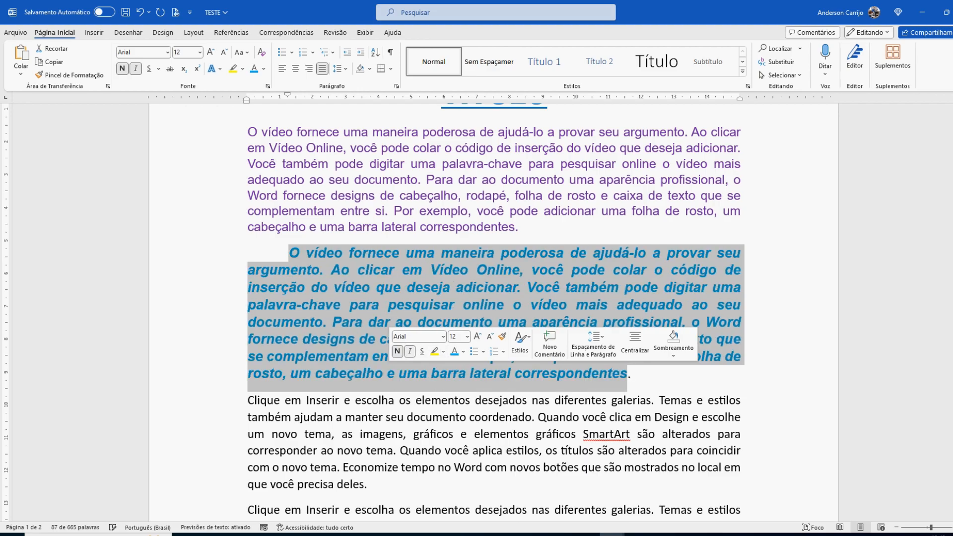
click(422, 351)
click(410, 351)
click(398, 351)
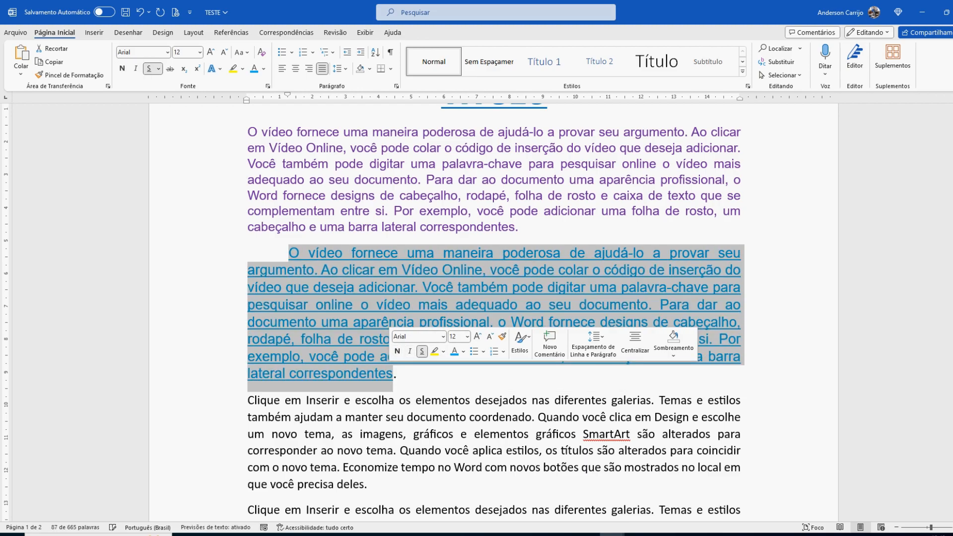
click(422, 351)
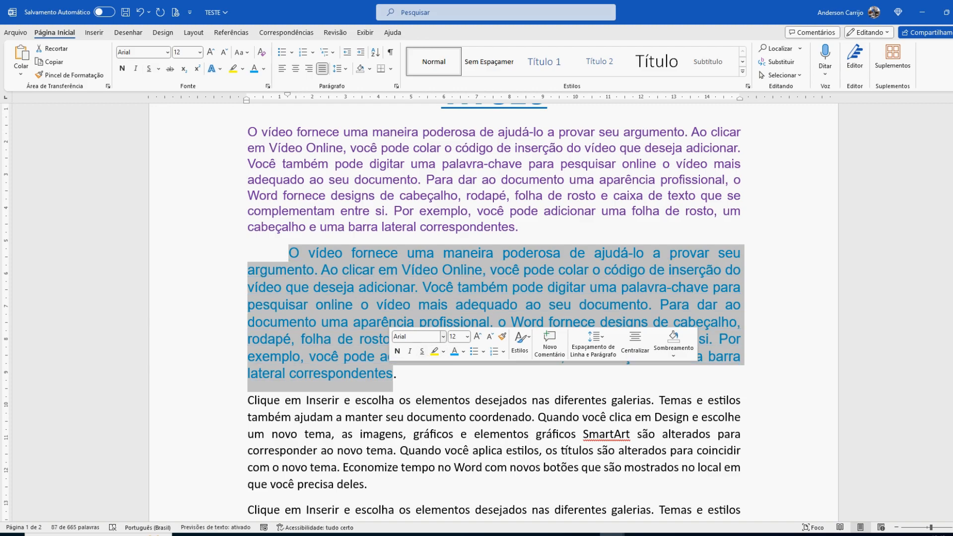
Step: Open the list of available fonts for the selected second body paragraph
click(443, 336)
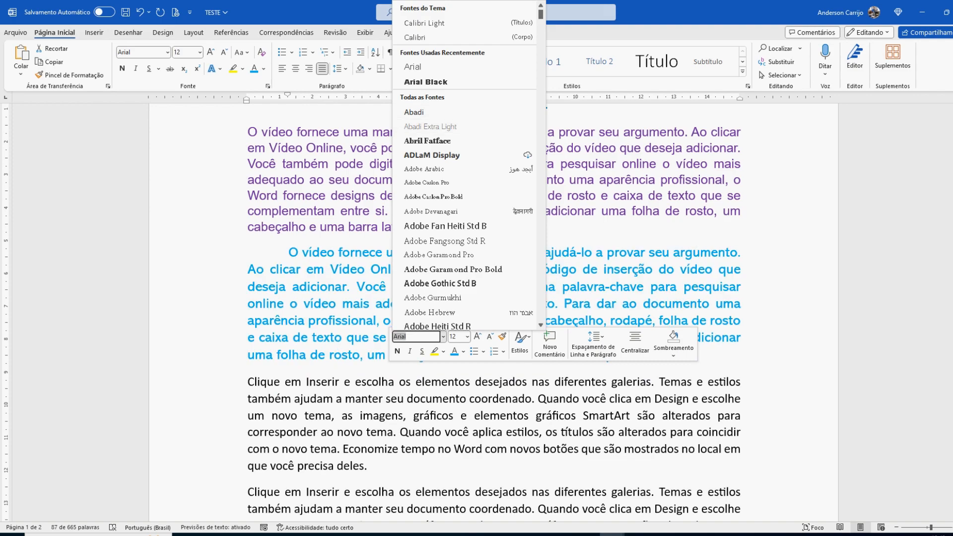